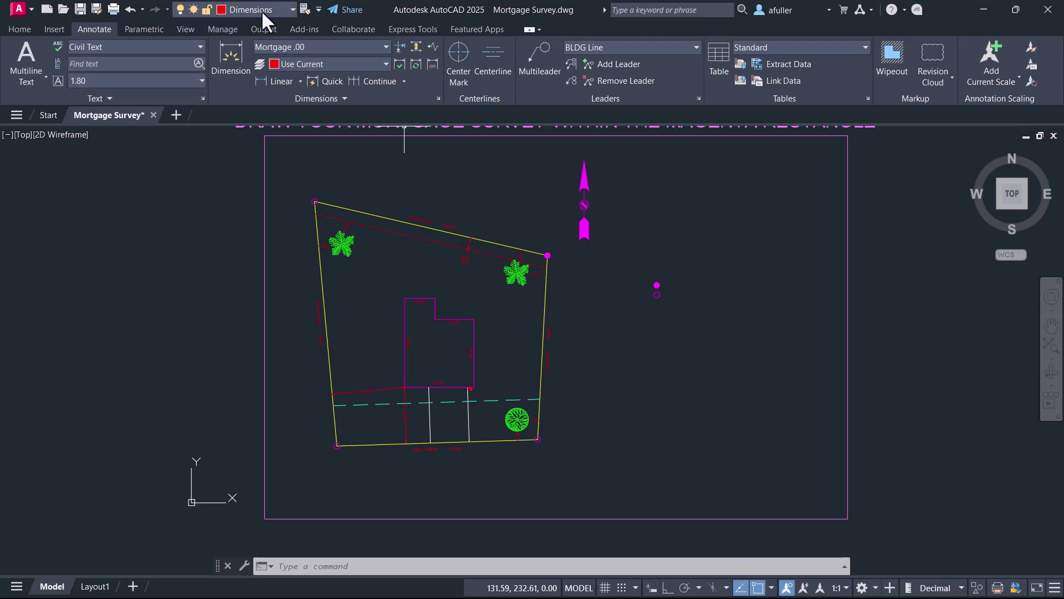
Step: Make Notes the current layer
left_click(267, 9)
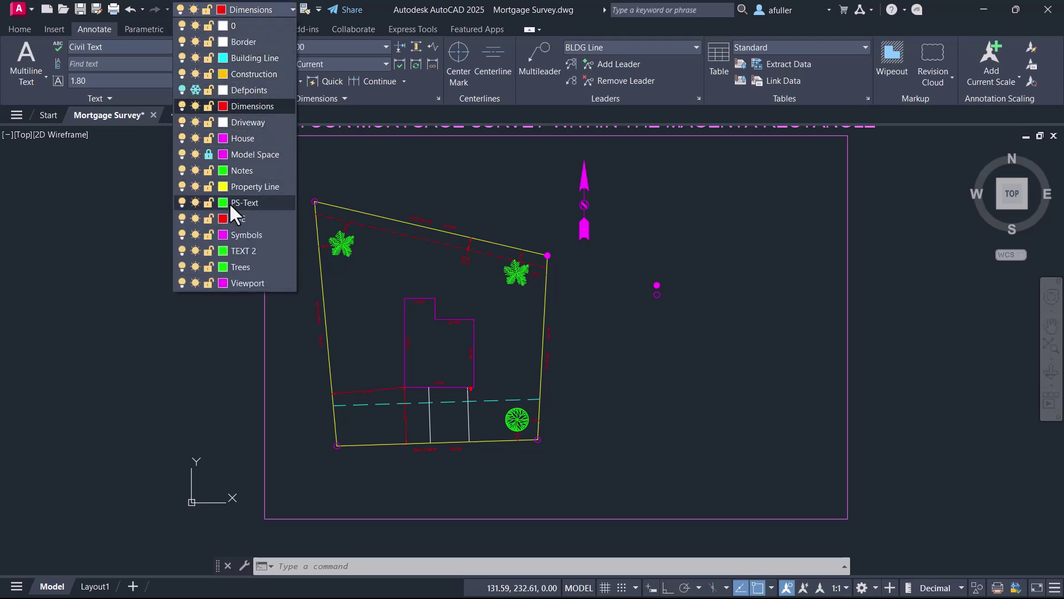
left_click(258, 172)
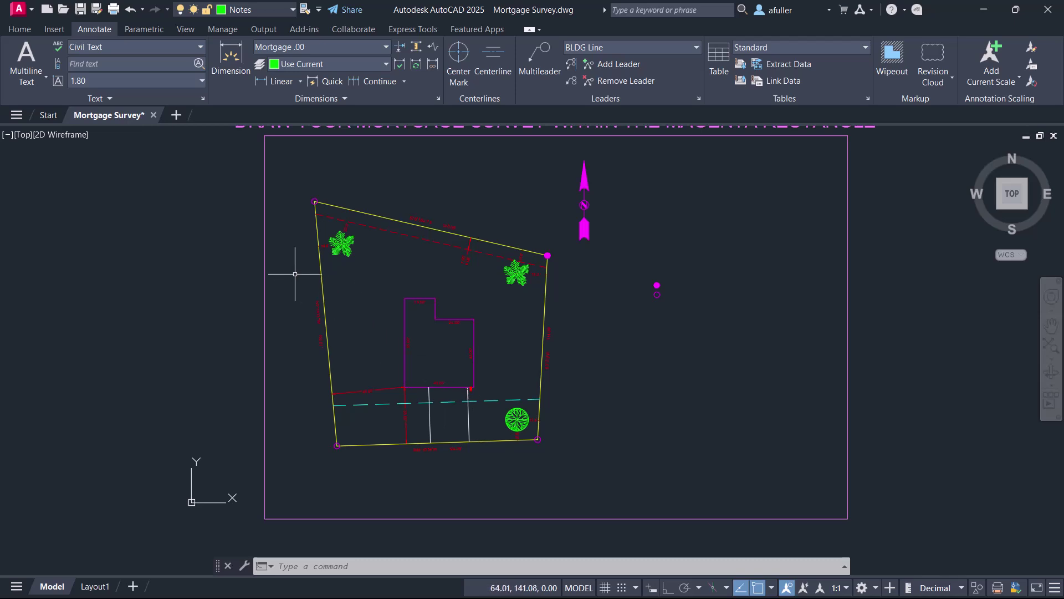
Step: Add single-line text 8" ELM beside the round tree near the front property line, using the default 1.80 height and default rotation
left_click(29, 82)
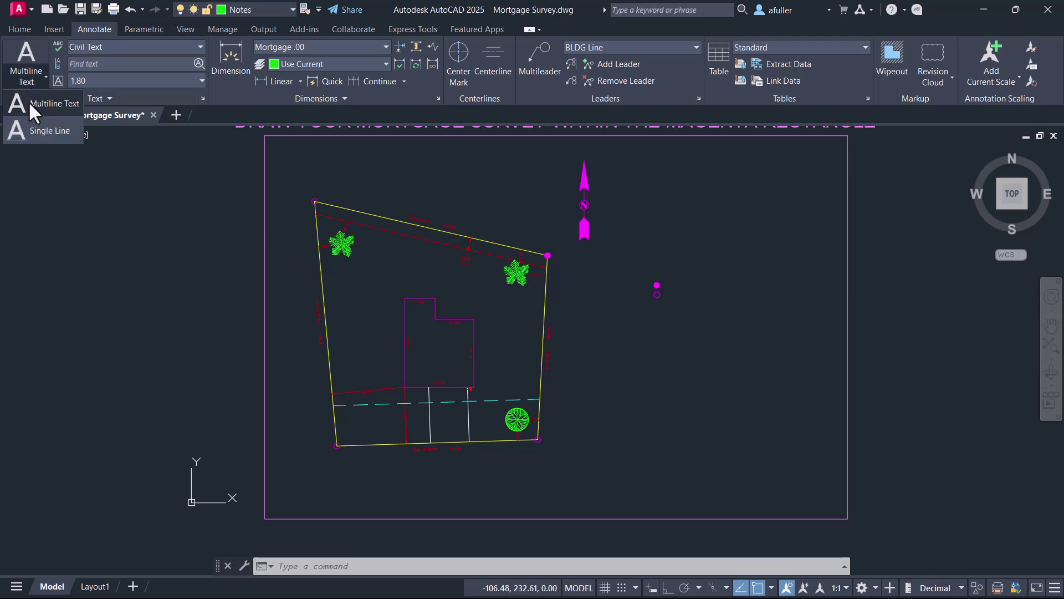
left_click(53, 131)
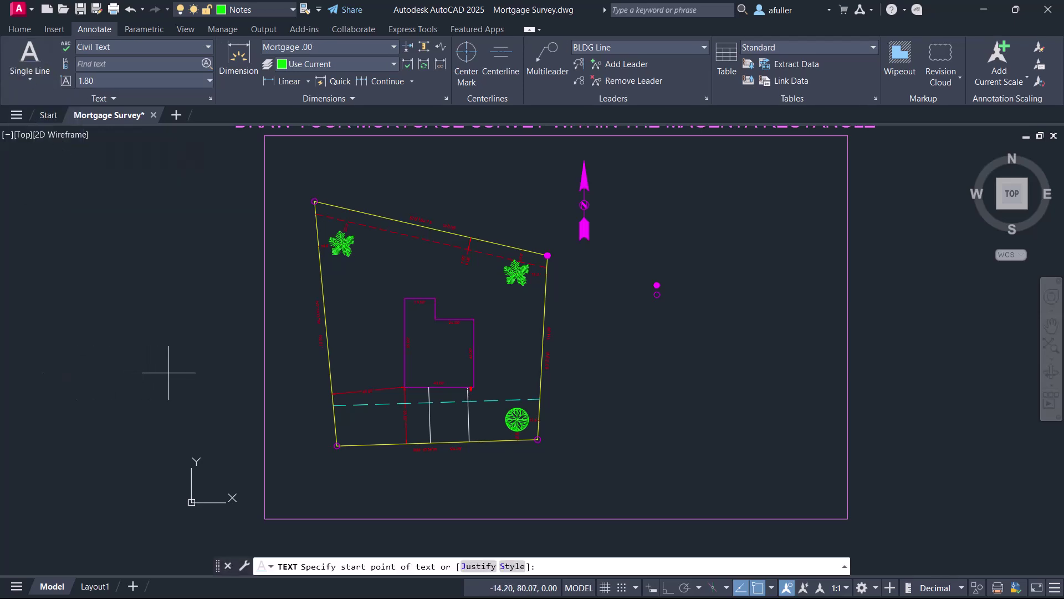
scroll(382, 365, "up", 4)
scroll(482, 388, "down", 2)
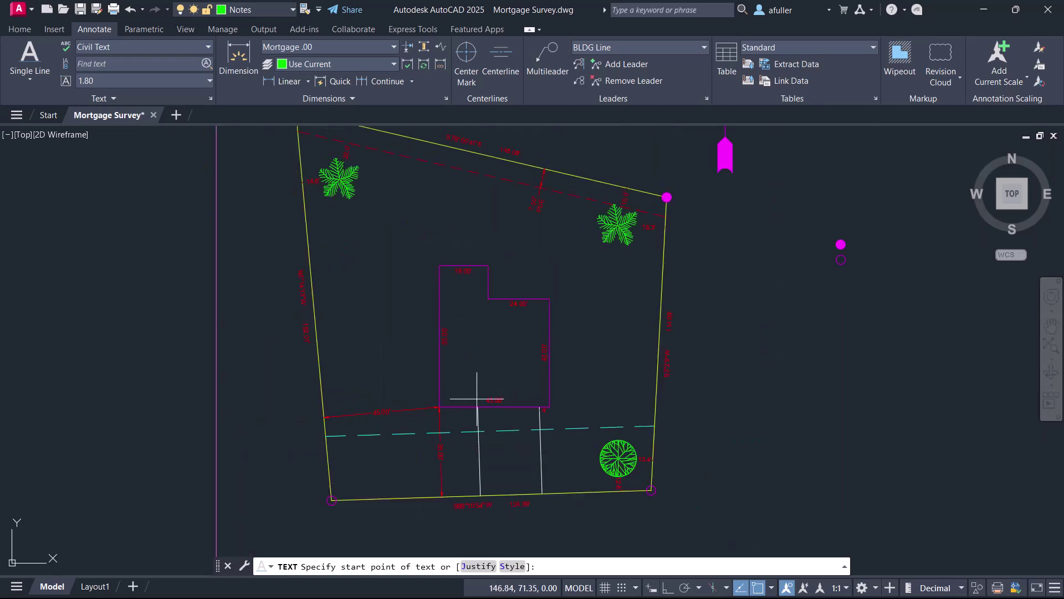
middle_click_drag(477, 398, 453, 379)
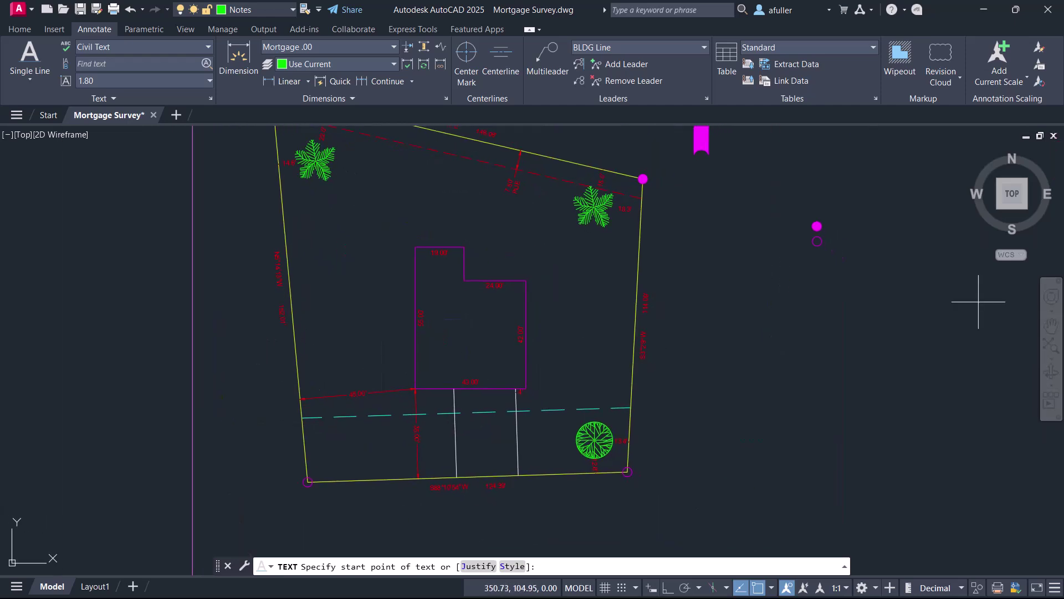
scroll(598, 435, "up", 4)
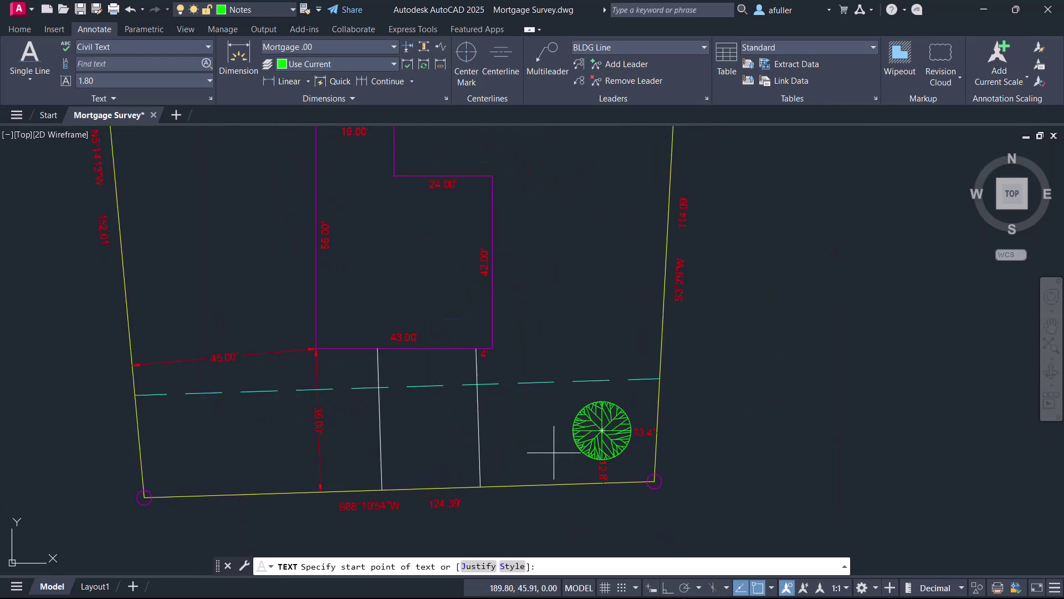
left_click(515, 439)
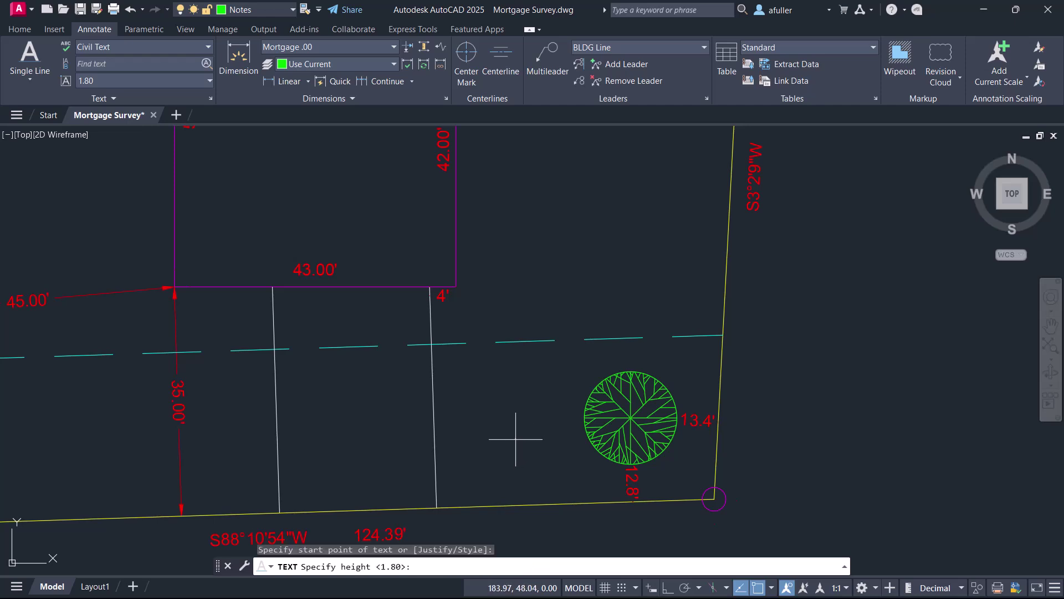
key("Return")
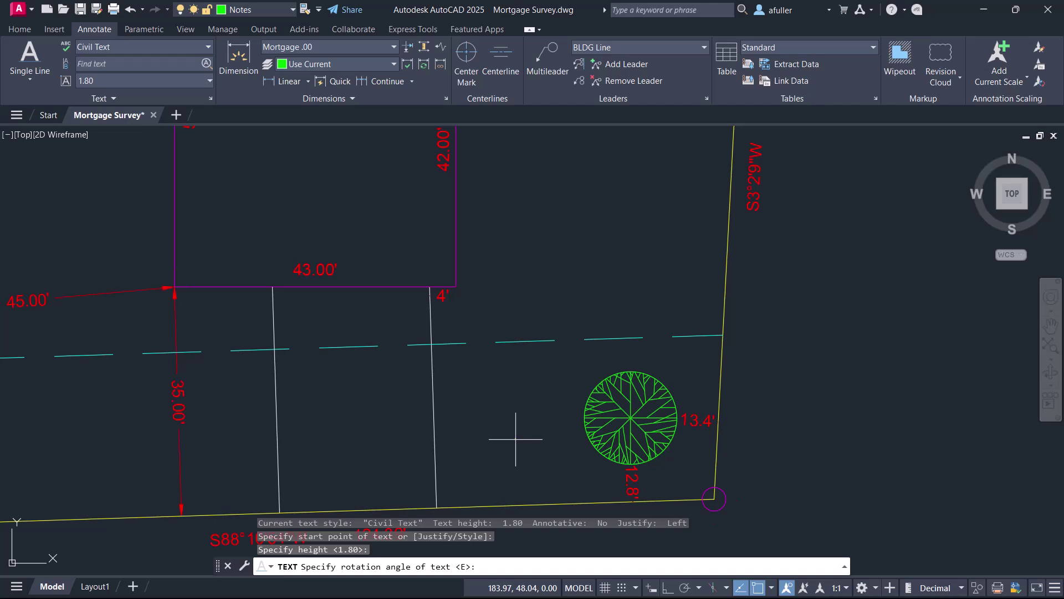
key("Return")
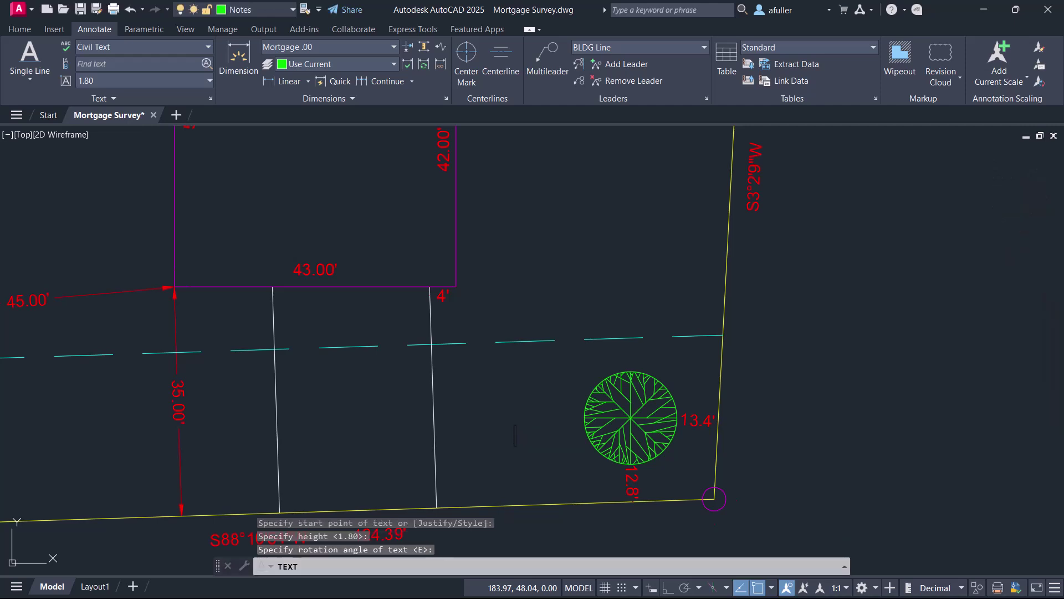
type("8")
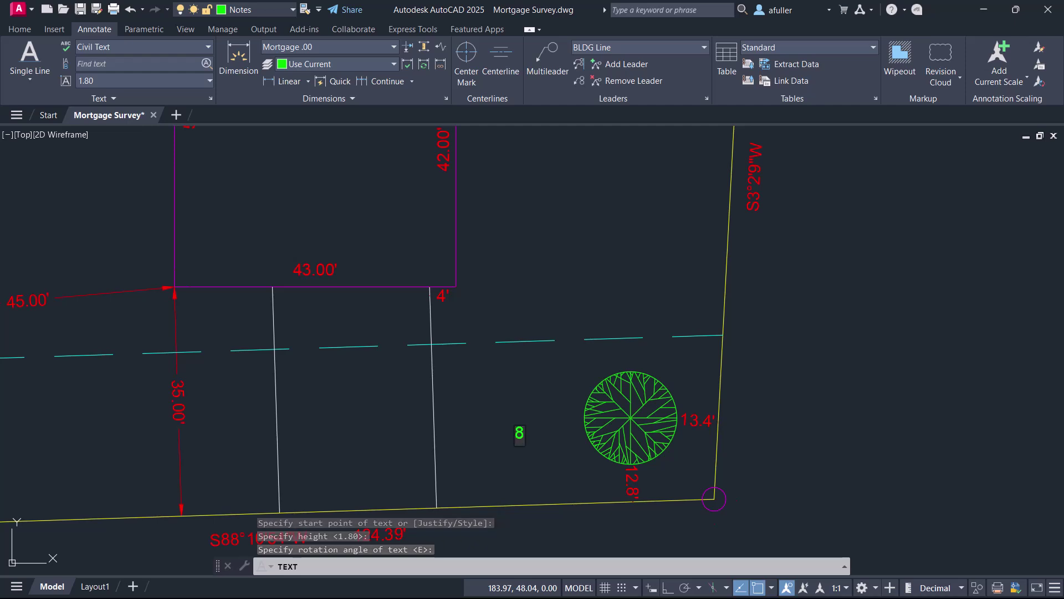
type("\" e")
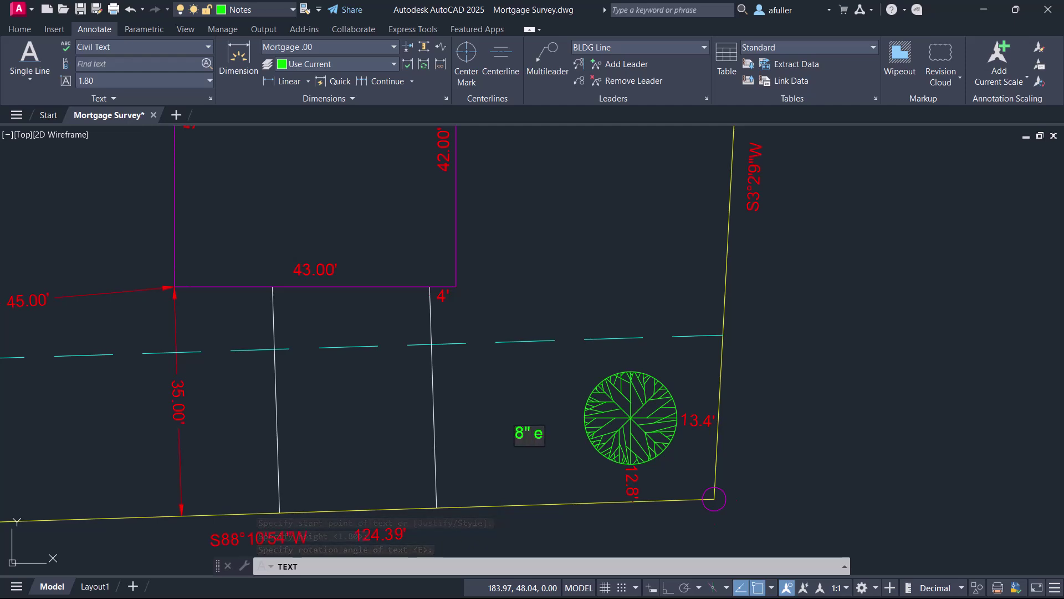
key("BackSpace")
type("ELM")
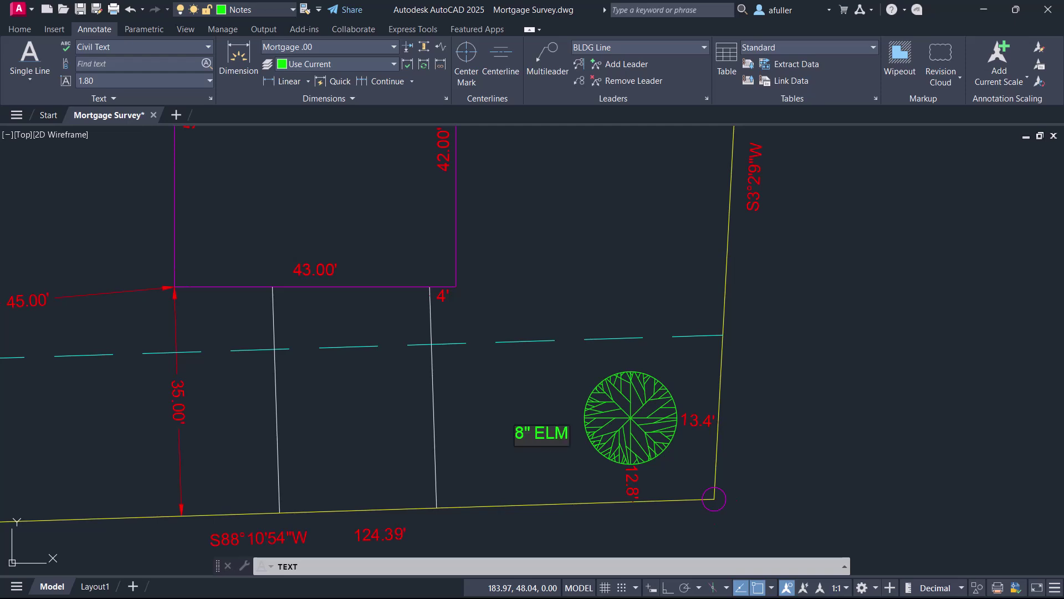
Step: Place the label 10" PALM beside the palm tree at the northeast corner of the lot
scroll(505, 427, "down", 5)
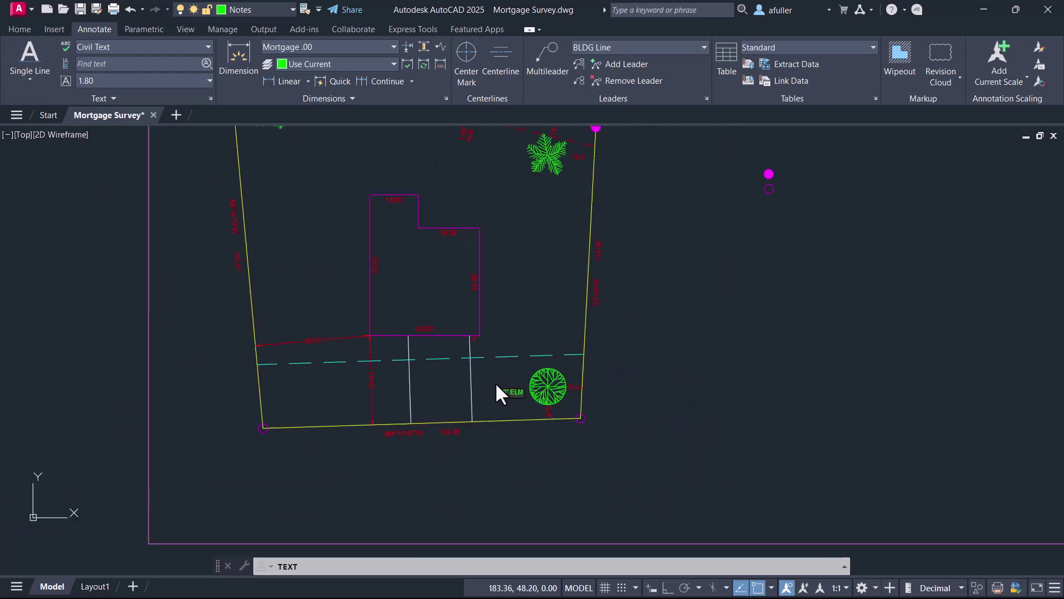
scroll(532, 284, "up", 4)
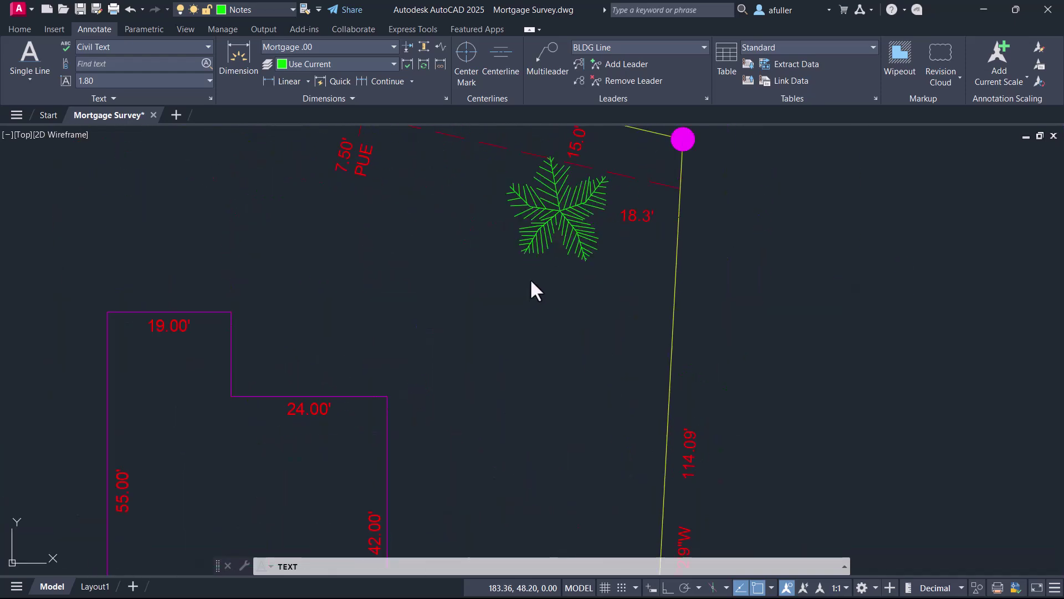
left_click(417, 233)
type("10\" PALM")
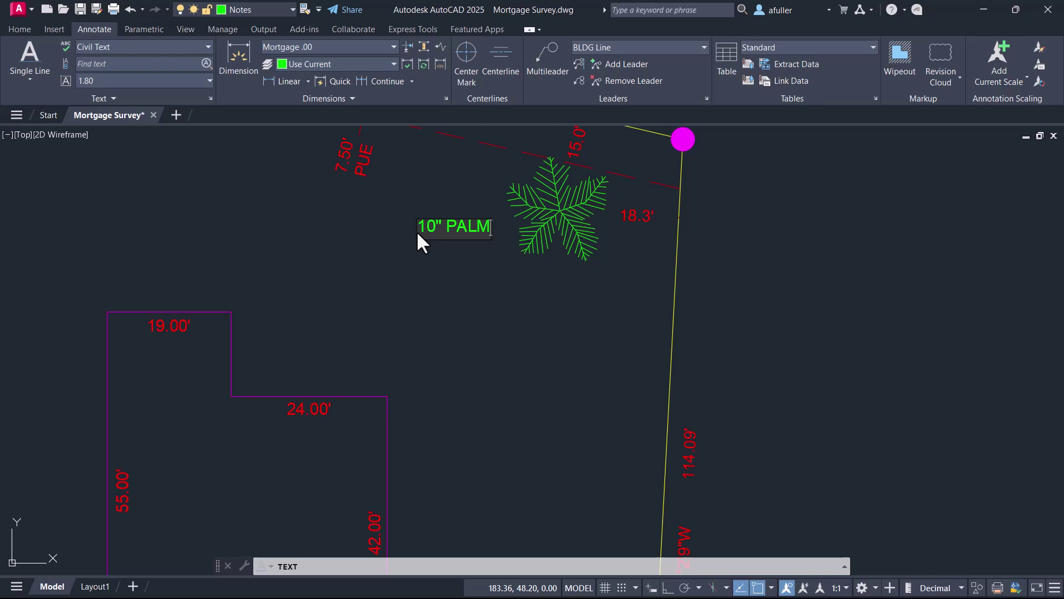
Step: Place the label 12" PALM beside the palm tree at the northwest corner of the lot
middle_click_drag(357, 257, 693, 372)
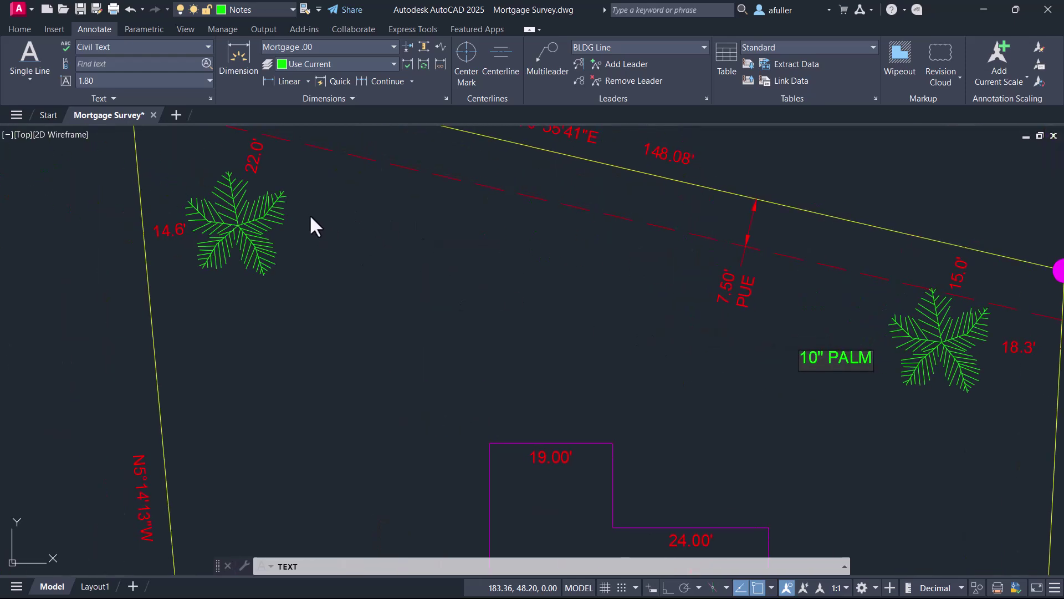
left_click(305, 231)
type("12\" PALM")
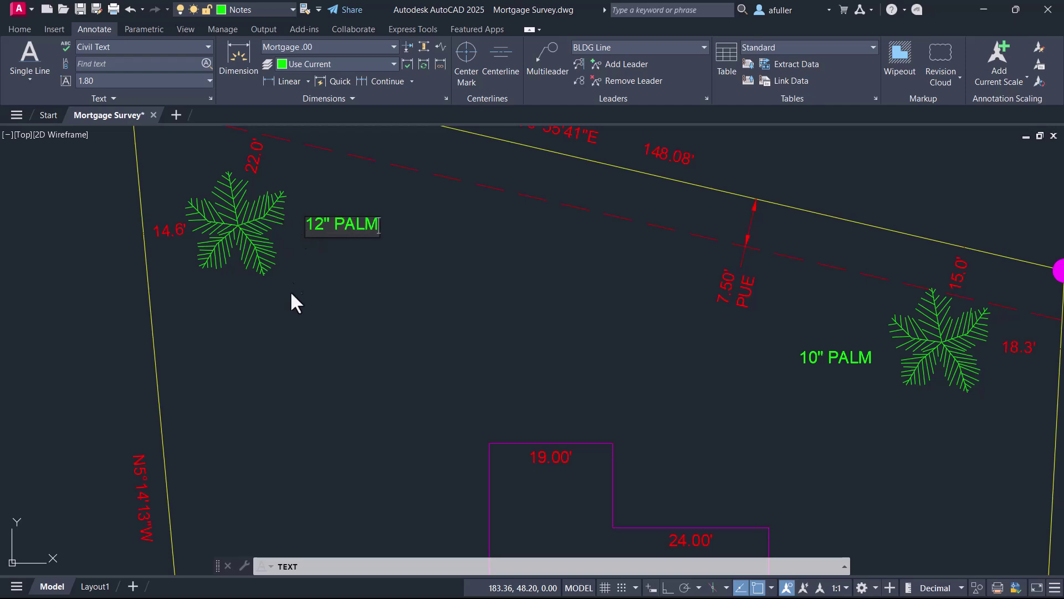
Step: Label the inside of the house outline with two text lines, ONE STORY BRICK and AND FRAME, and finish the text
scroll(295, 302, "down", 3)
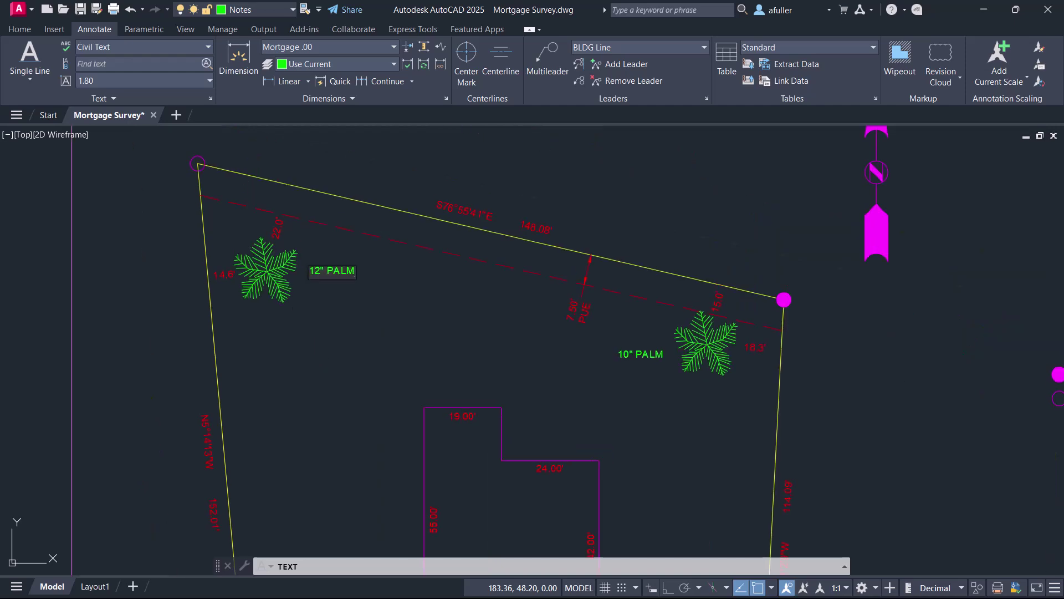
scroll(438, 391, "up", 3)
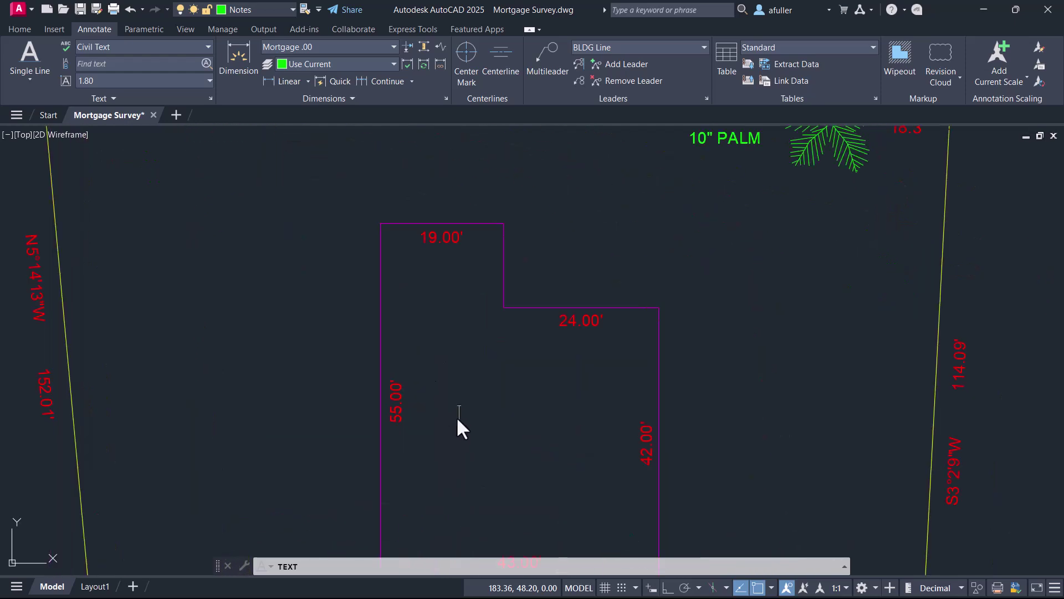
type("ONE ST")
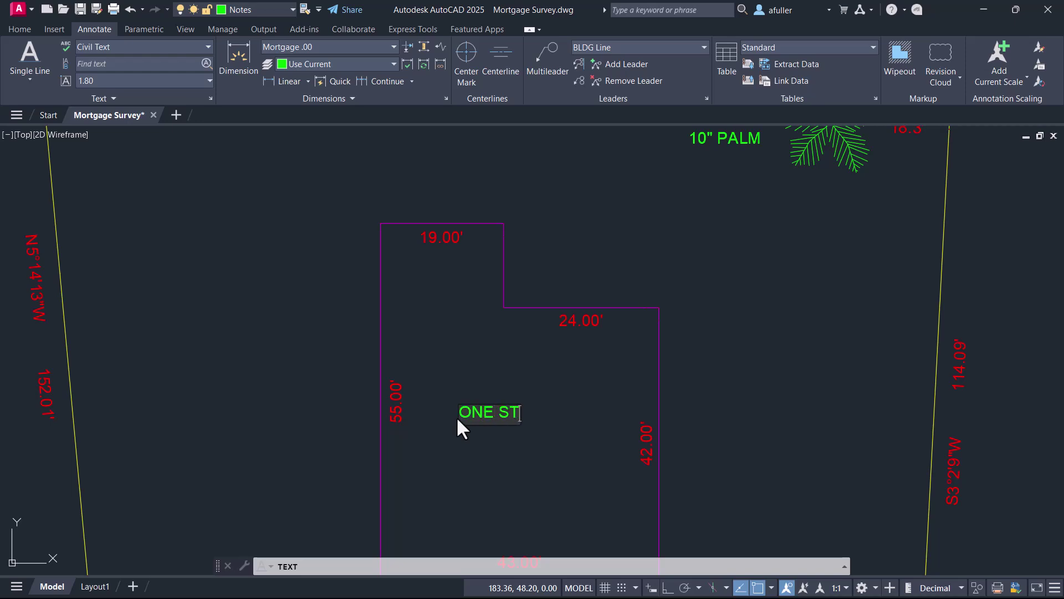
type("ORY BRICK")
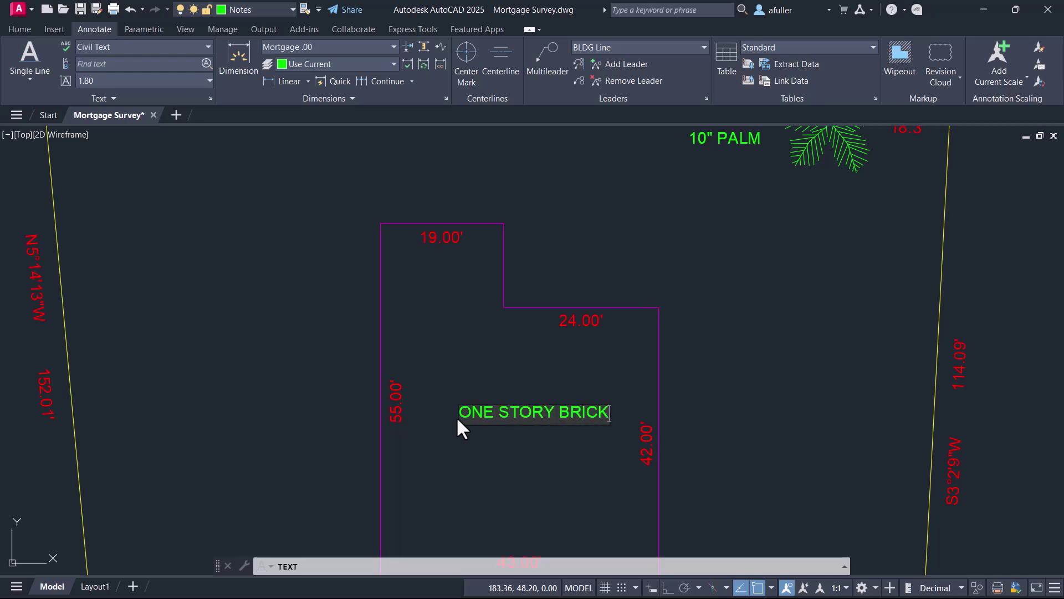
key("Return")
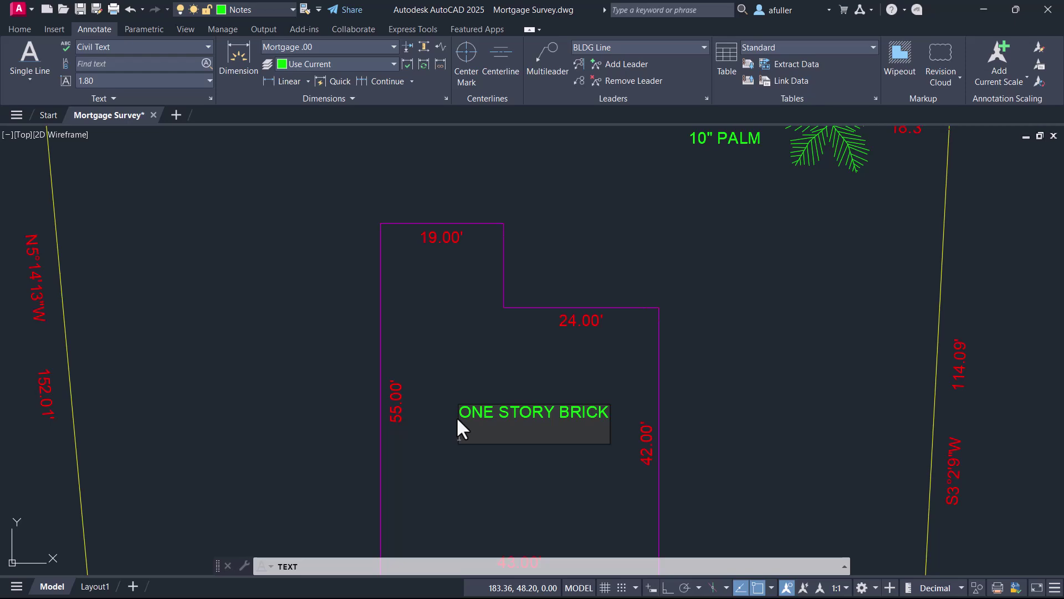
type("AND FRAME")
key("Return")
key("Return")
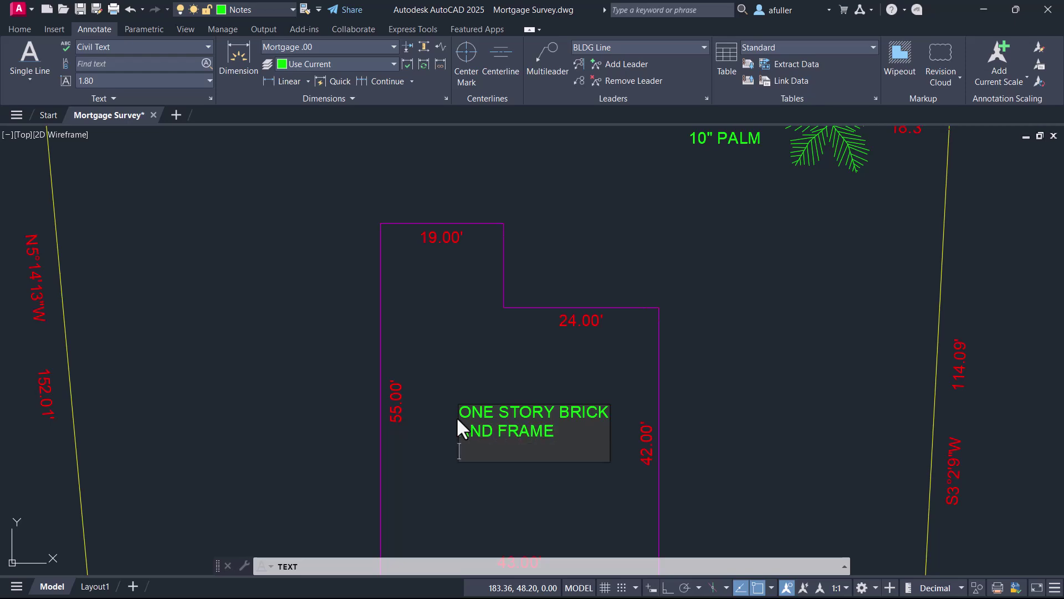
Step: Choose BLDG Line as the current multileader style
scroll(457, 417, "down", 5)
middle_click_drag(457, 408, 468, 374)
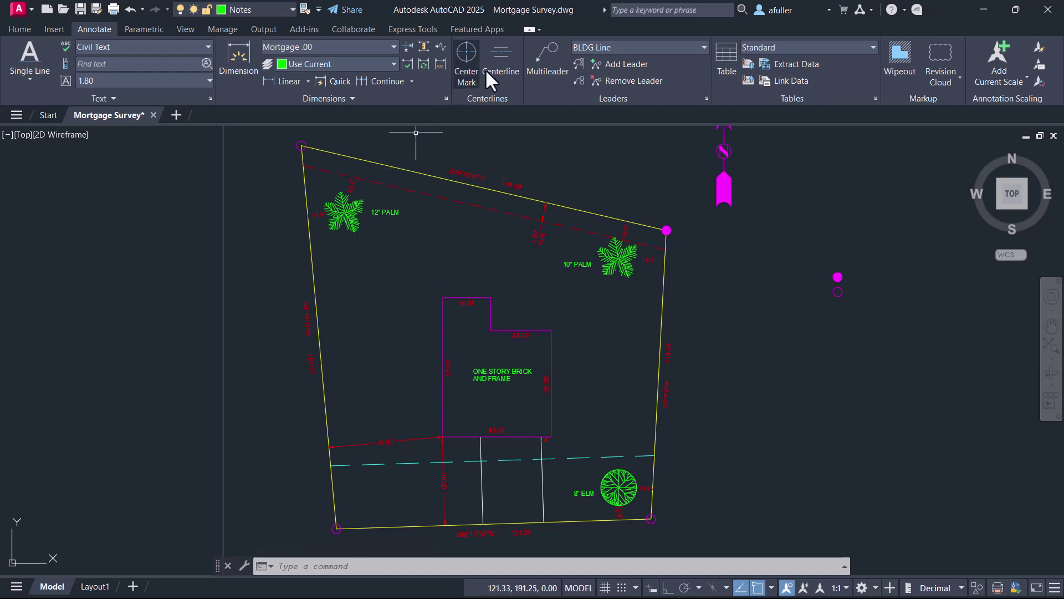
left_click(638, 47)
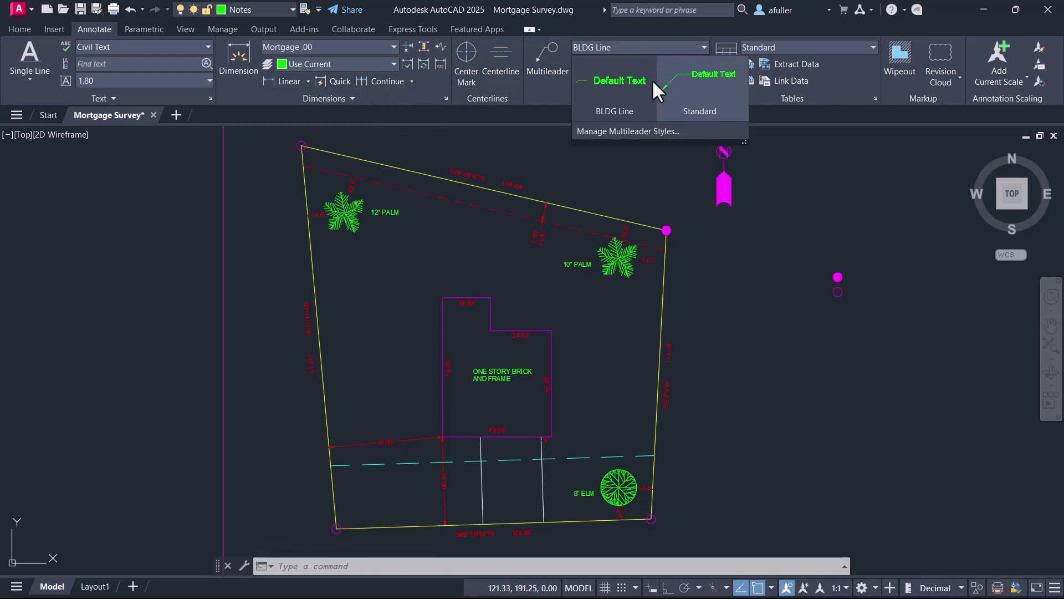
left_click(621, 97)
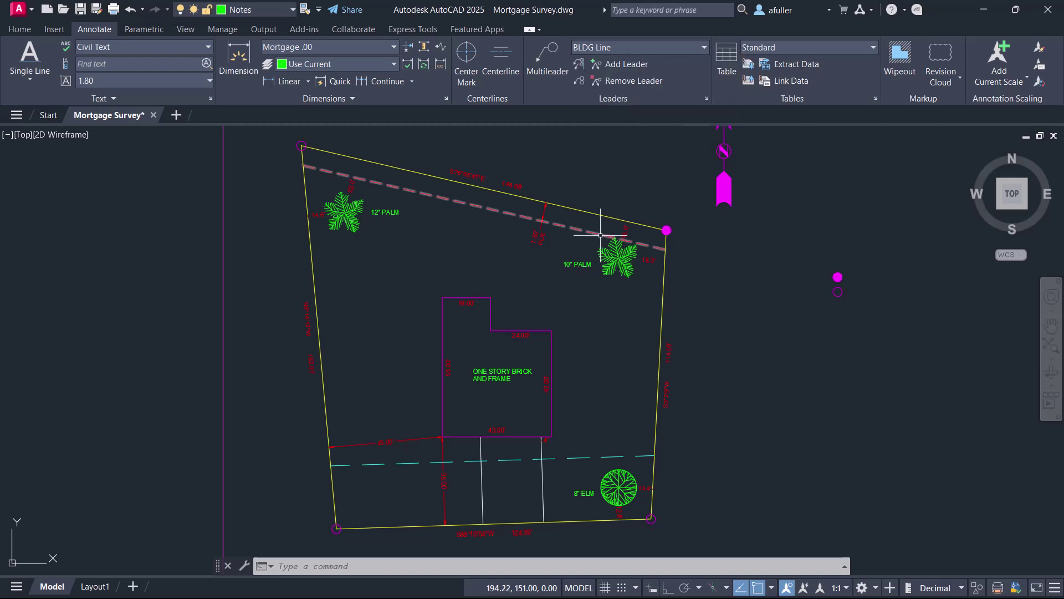
Step: Place a multileader with its arrowhead snapped to the nearest point on the dashed building line and its landing below, west of the 35.00' dimension
left_click(553, 59)
scroll(400, 476, "up", 2)
middle_click_drag(406, 460, 468, 380)
scroll(471, 382, "up", 2)
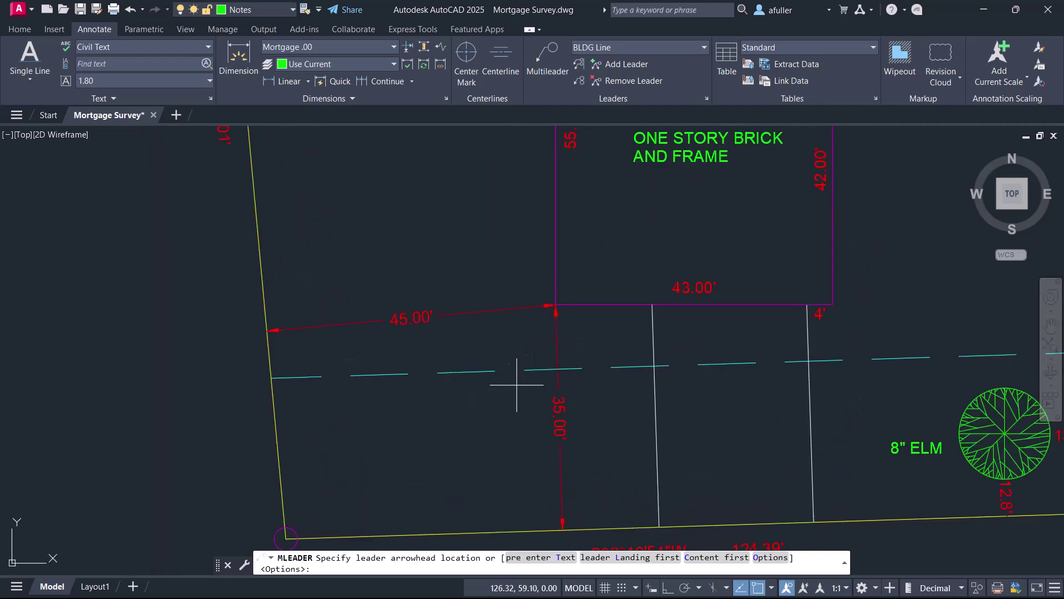
right_click(497, 396, "shift")
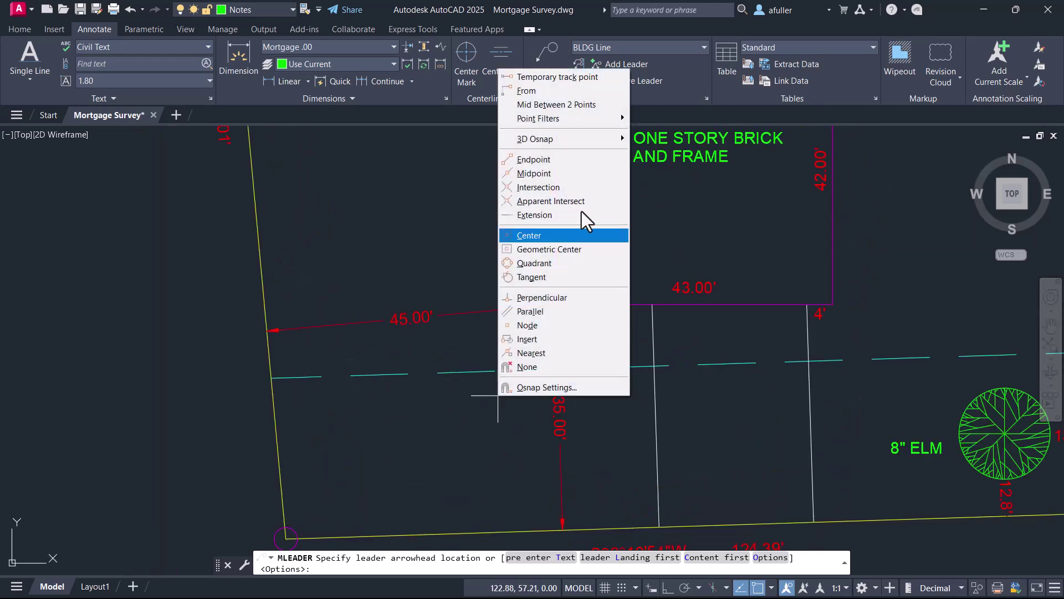
left_click(574, 355)
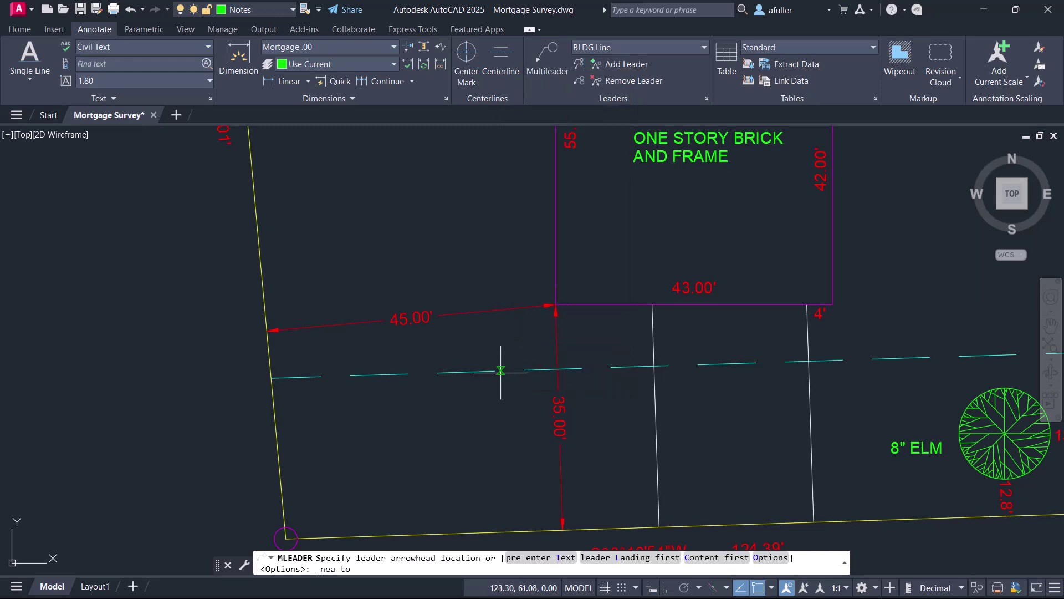
left_click(531, 369)
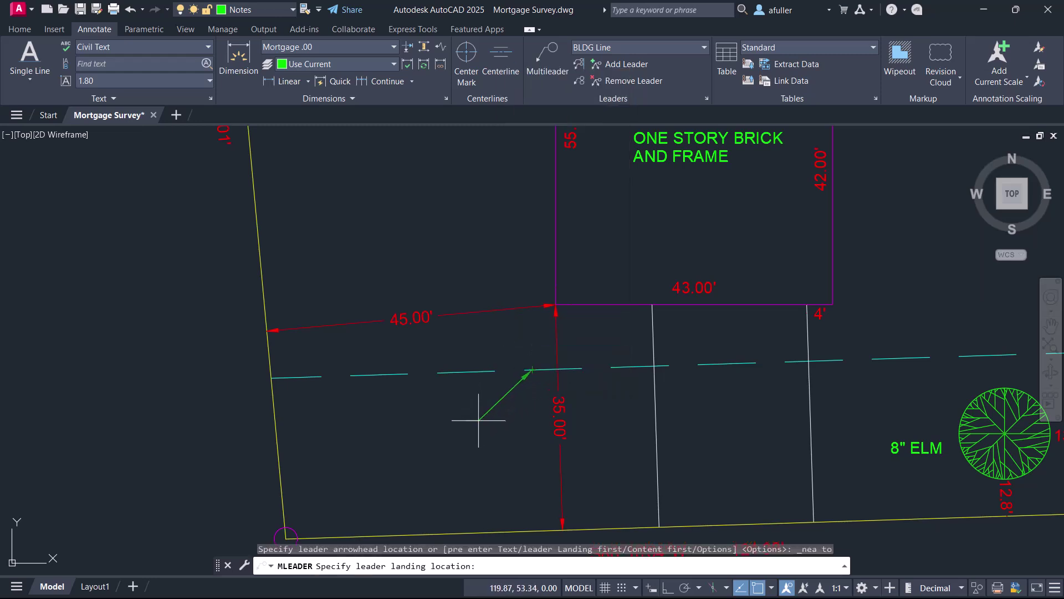
left_click(495, 432)
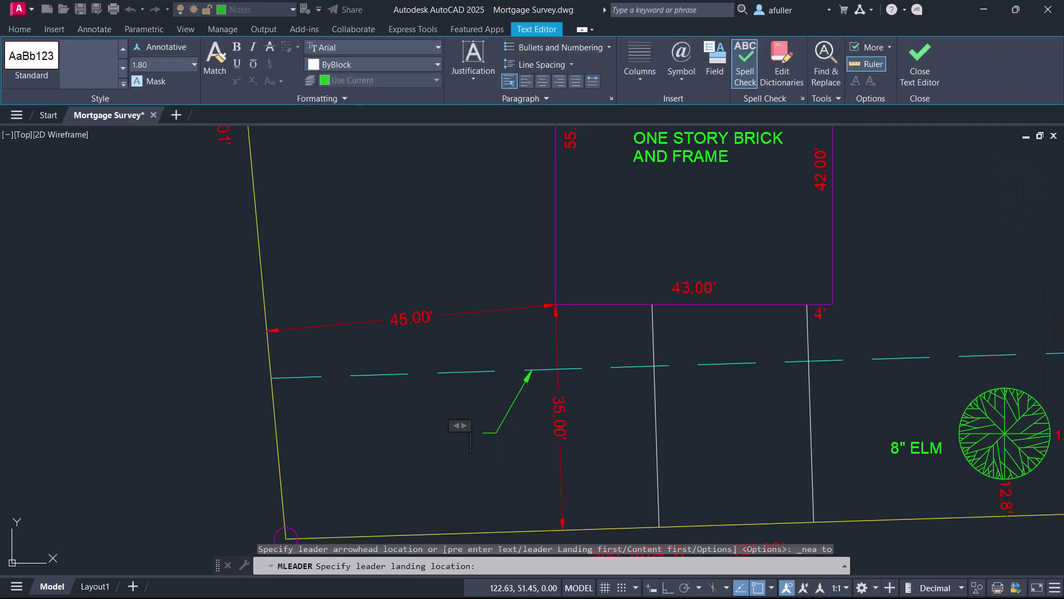
Step: Enter 25' BLDG LINE as the building line leader's text and finish the leader
type("25' BLAD")
key("BackSpace")
key("BackSpace")
type("L")
key("BackSpace")
key("BackSpace")
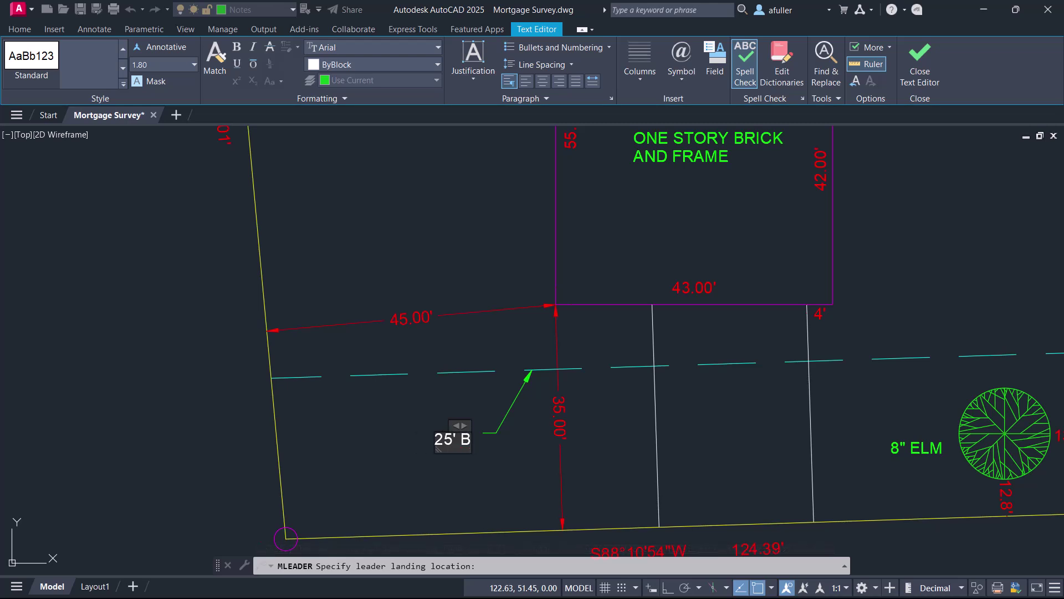
type("LDG")
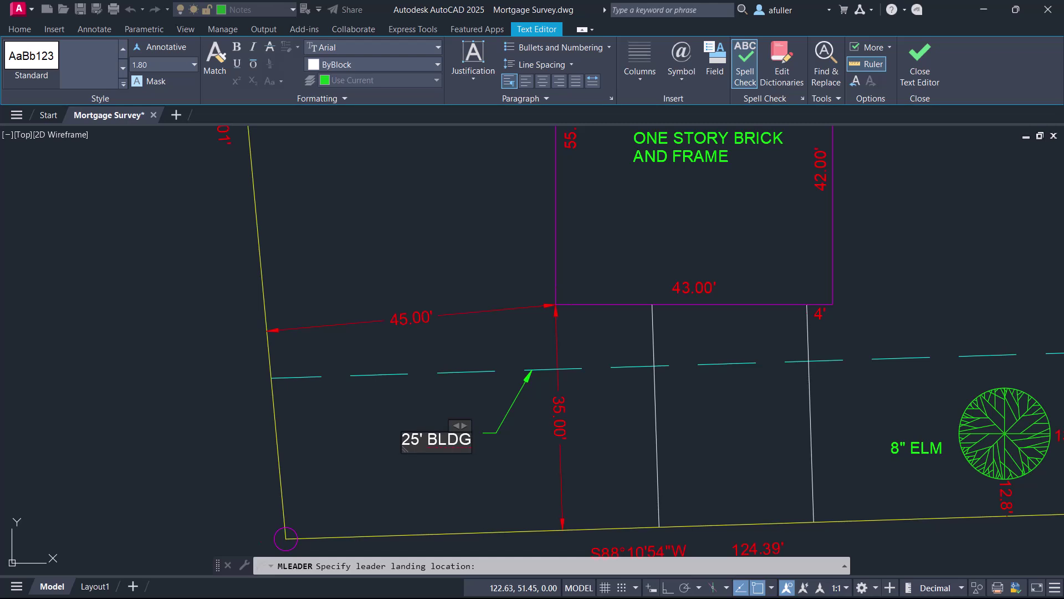
type(" LINE")
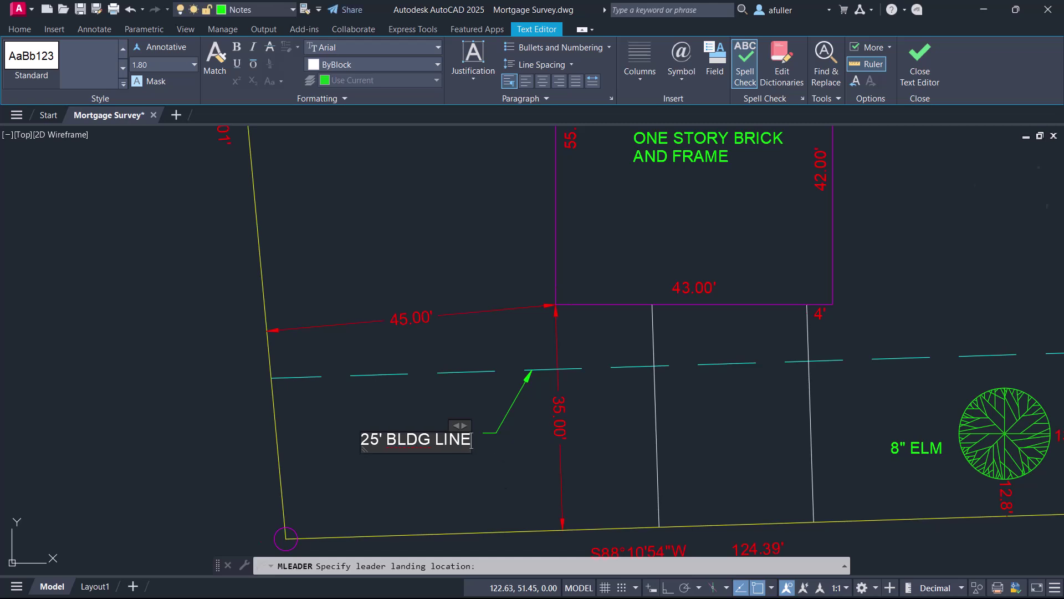
left_click(589, 467)
Step: Add the single-line text 24" DRIVEWAY between the two driveway lines, keeping the 1.80 height and default rotation
scroll(582, 463, "down", 3)
scroll(571, 460, "down", 4)
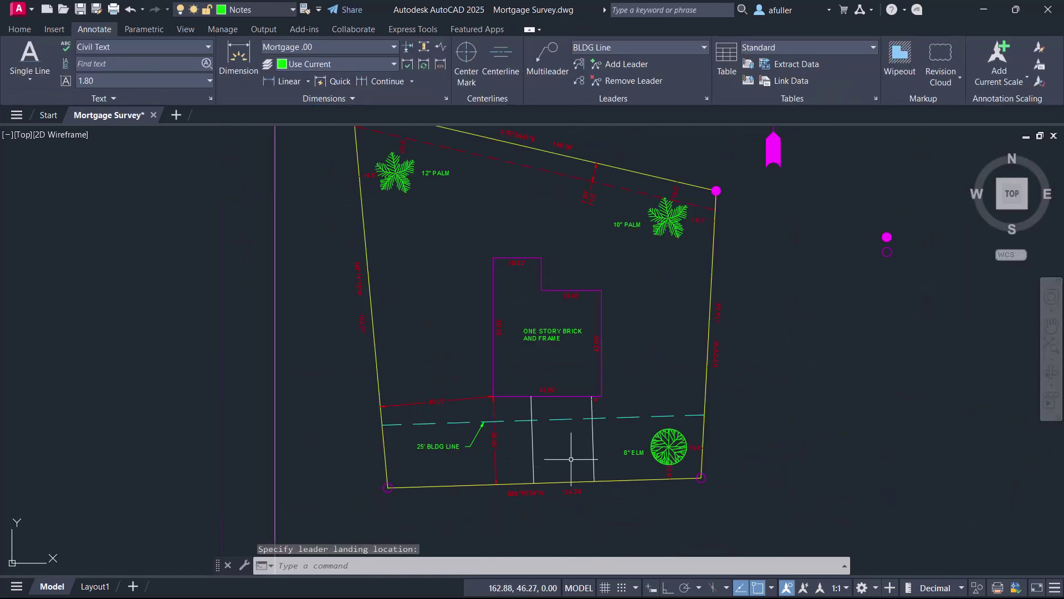
scroll(576, 487, "up", 4)
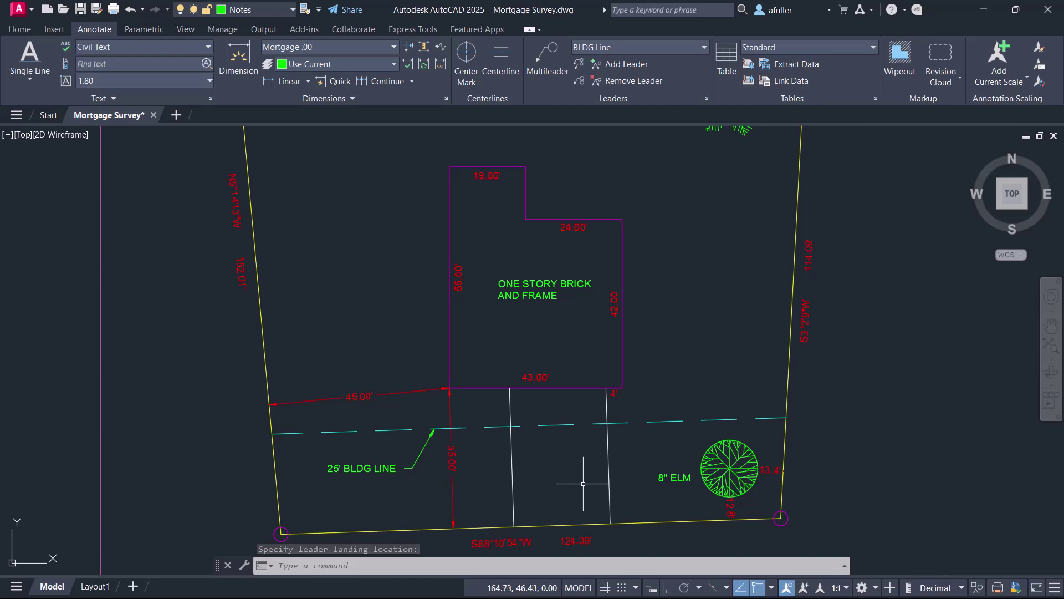
scroll(568, 474, "up", 2)
middle_click_drag(572, 508, 560, 427)
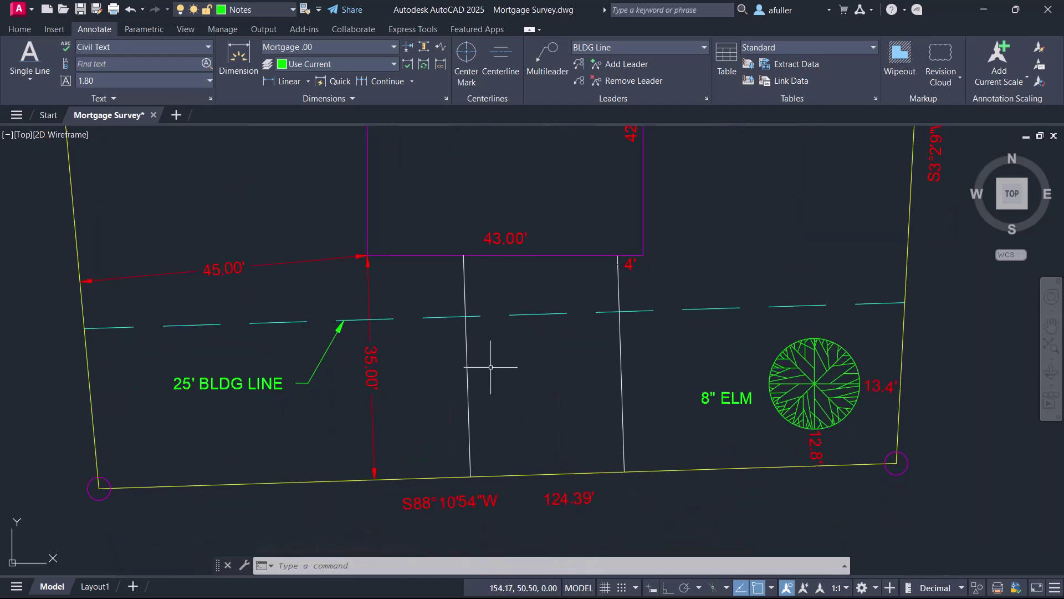
left_click(27, 64)
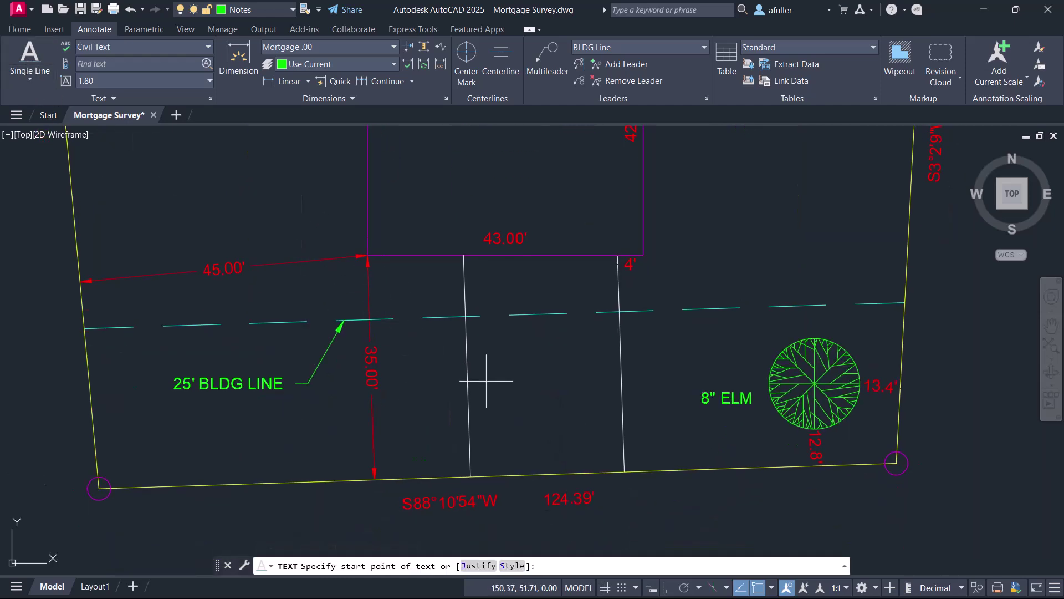
left_click(482, 371)
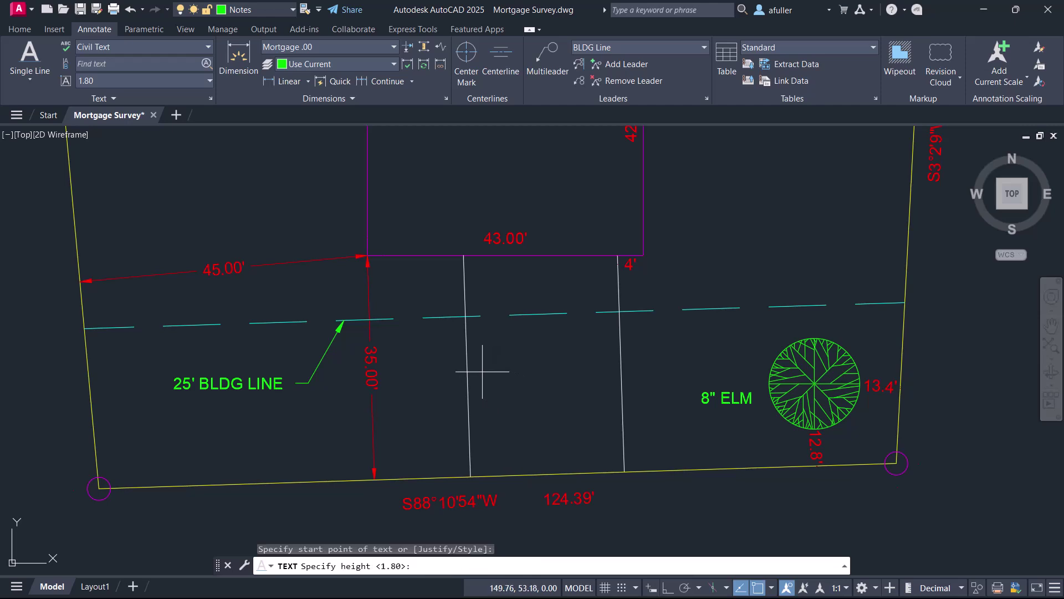
key("Return")
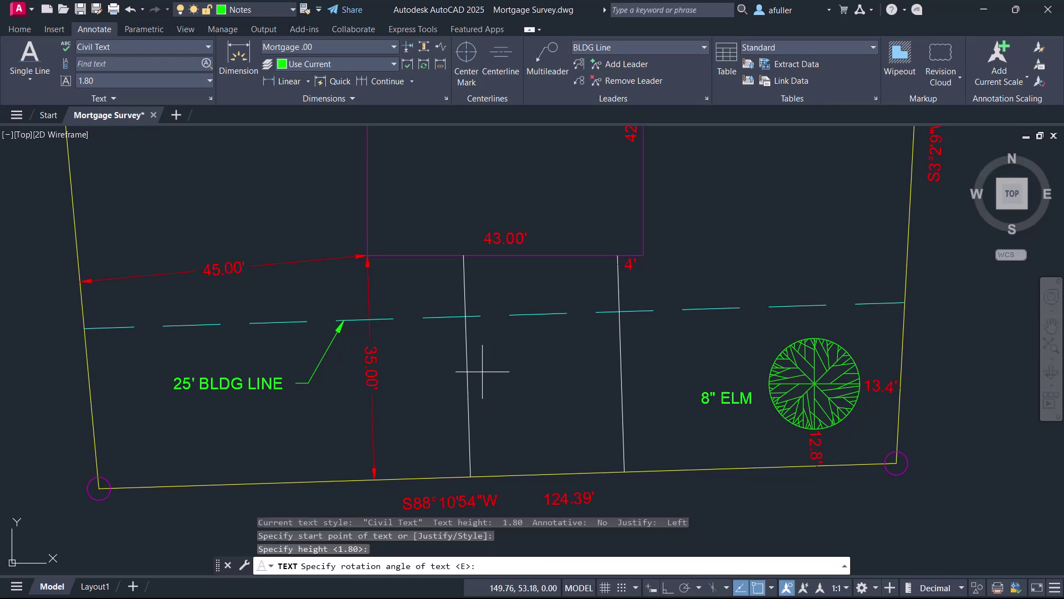
key("Return")
type("24\" DRIVEWAY")
left_click(543, 425)
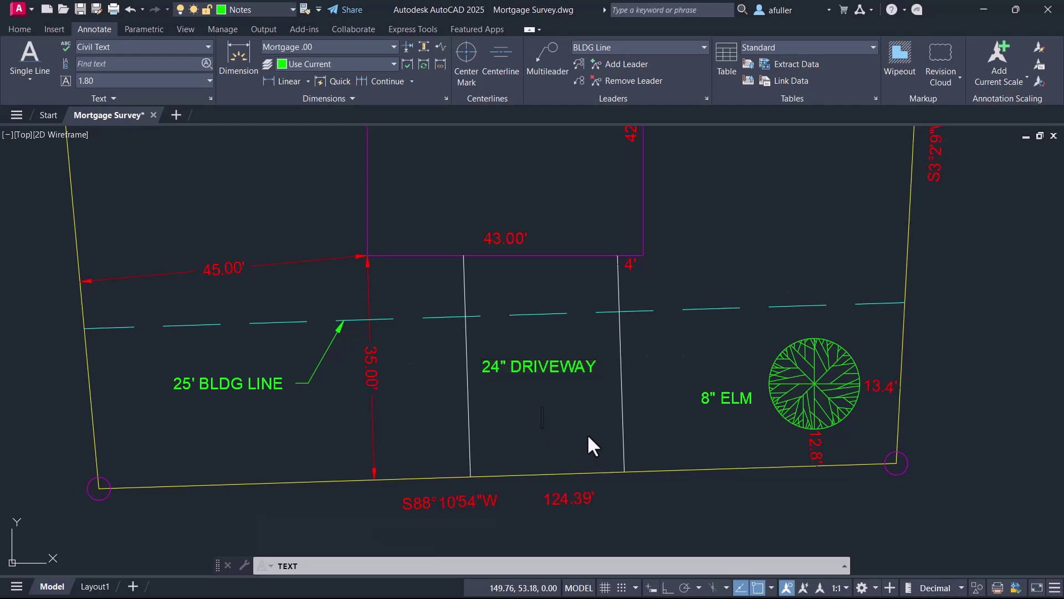
scroll(588, 437, "down", 5)
key("Return")
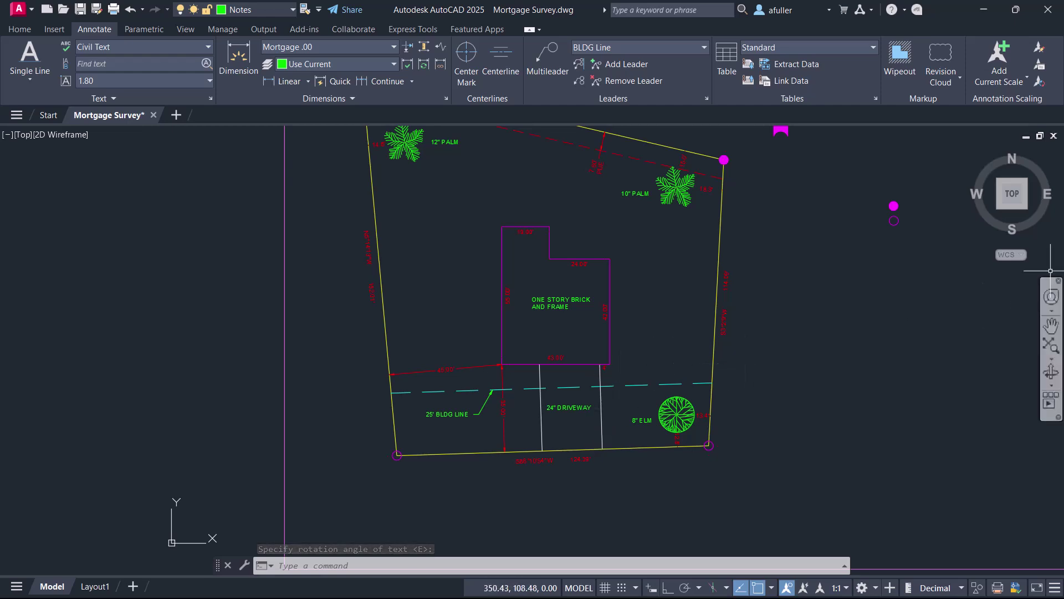
Step: Create a multiline text box starting just above the two loose stake symbols east of the lot
middle_click_drag(872, 285, 725, 373)
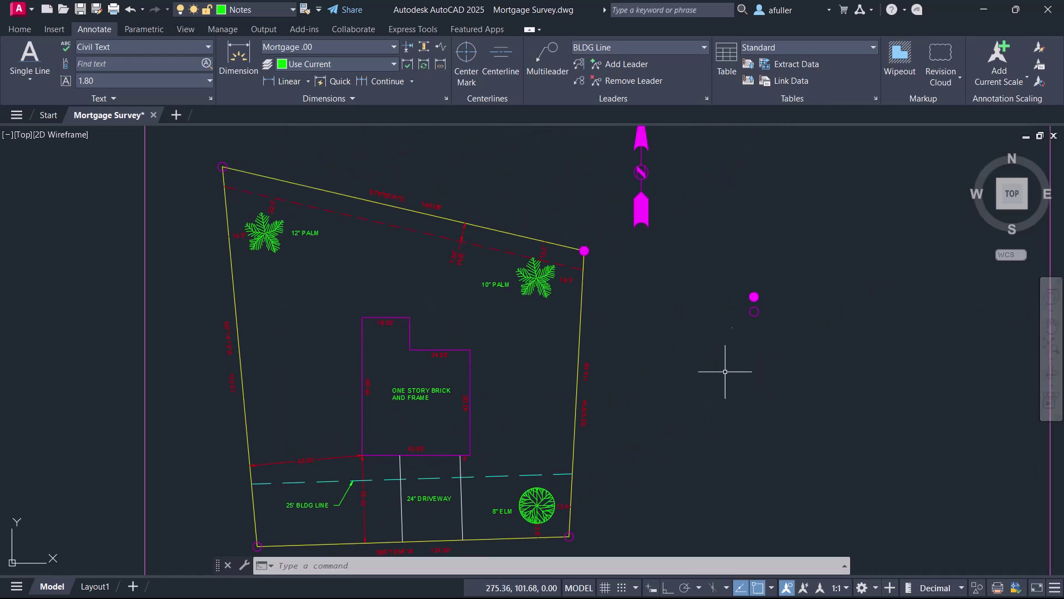
scroll(738, 272, "up", 2)
scroll(790, 343, "up", 5)
middle_click_drag(799, 368, 721, 427)
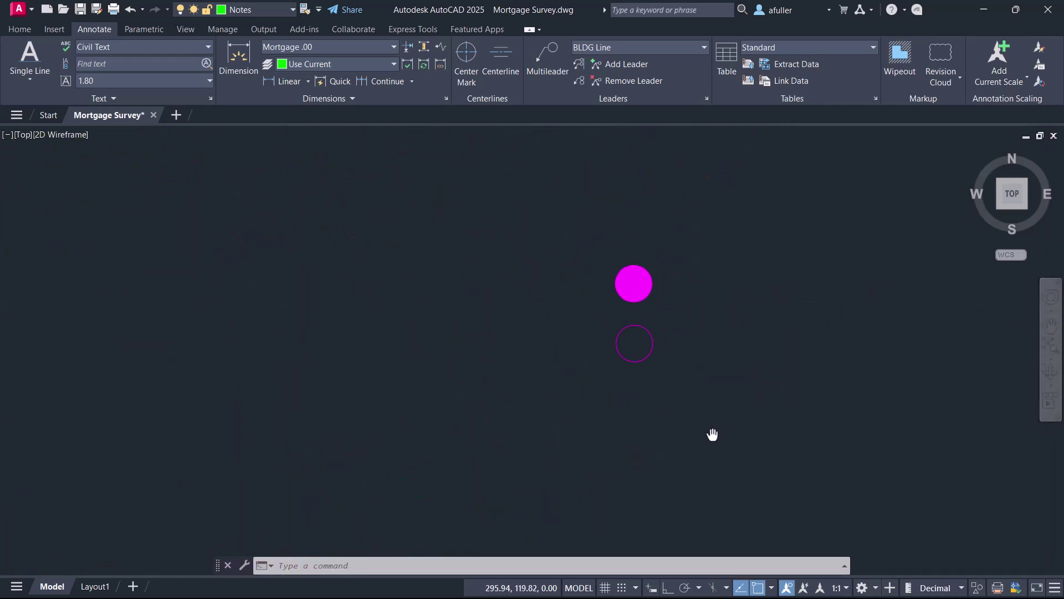
scroll(639, 297, "down", 4)
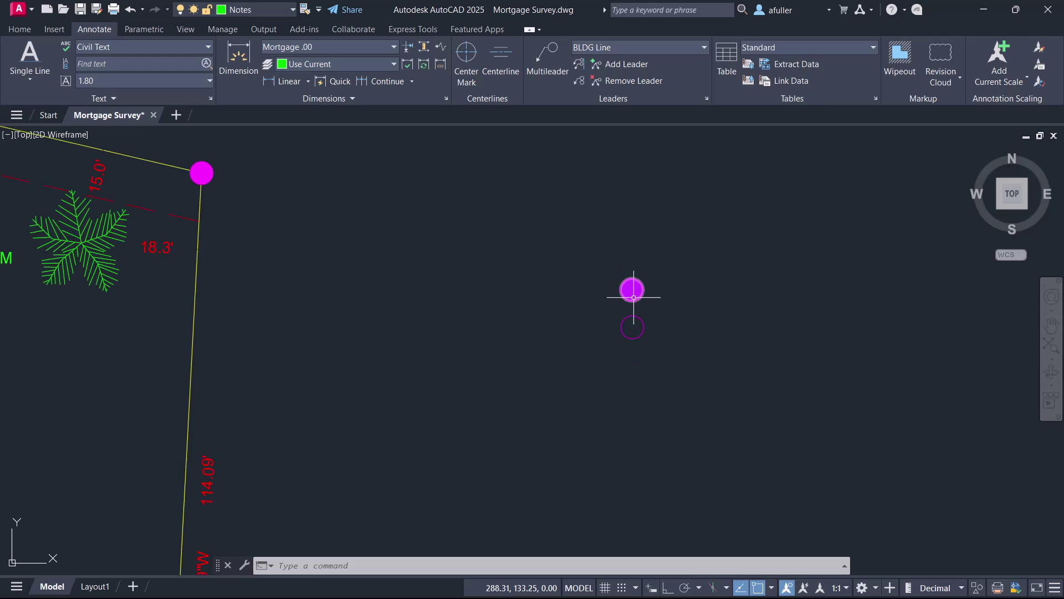
middle_click_drag(596, 316, 472, 355)
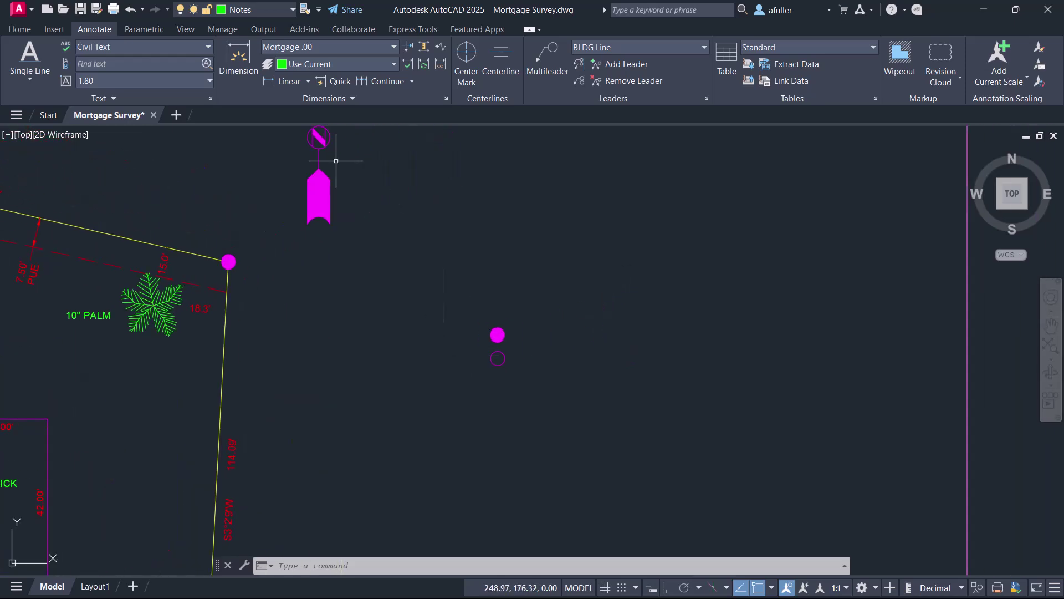
left_click(26, 78)
left_click(51, 104)
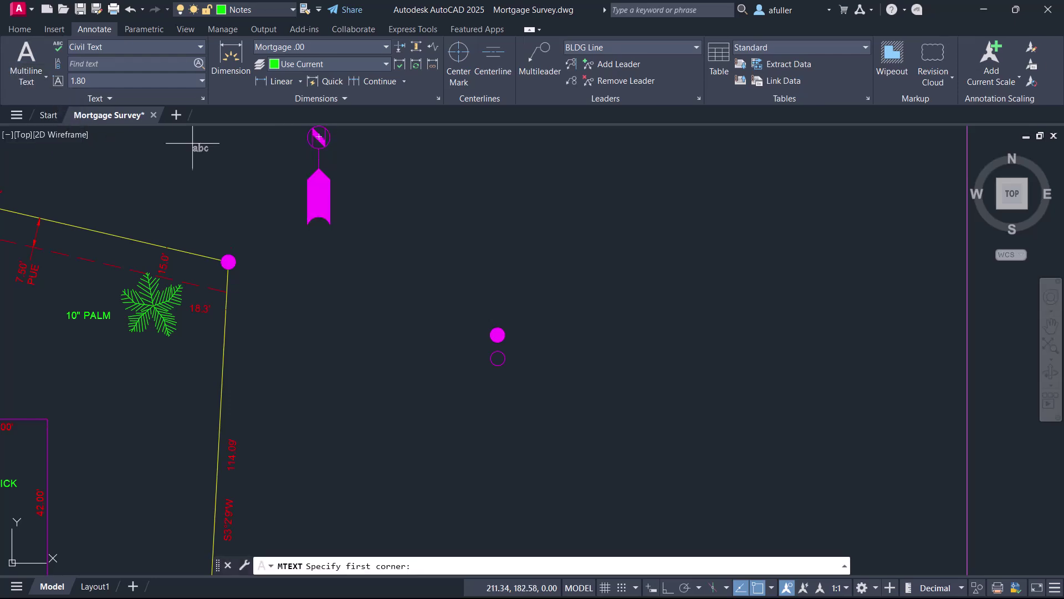
left_click(484, 289)
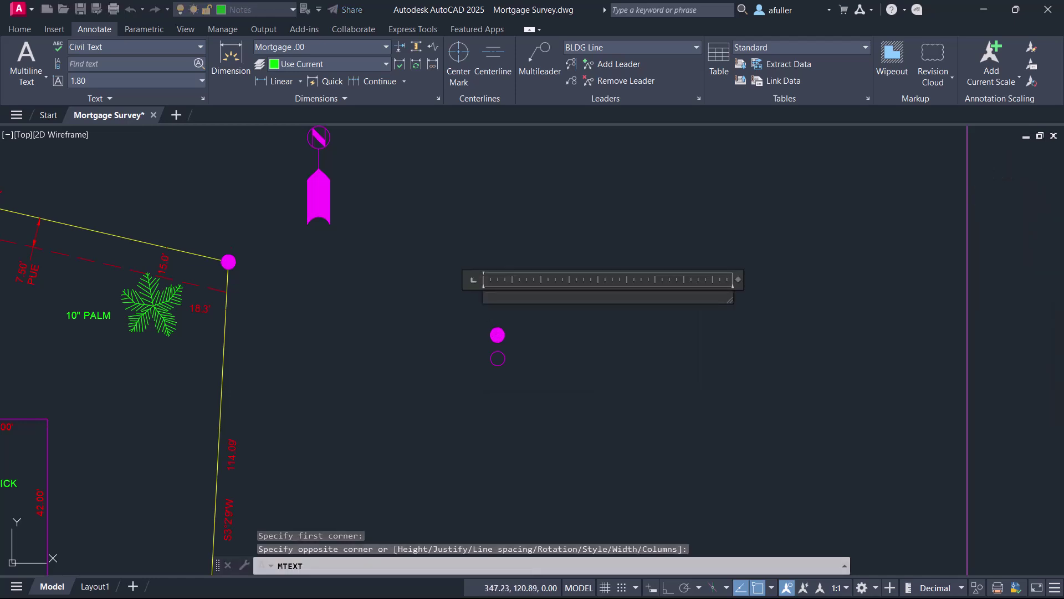
left_click(731, 392)
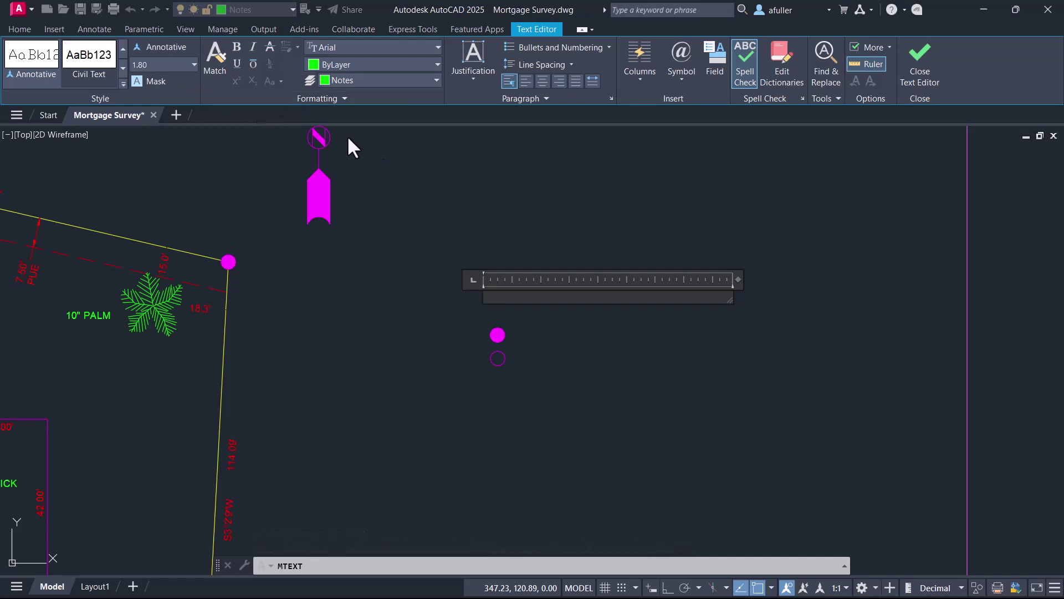
Step: Set the text height to 2.00 and write the lines LEGEND, STAKE SET and STAKE FOUND
left_click(134, 66)
key("Return")
type("LEGEND")
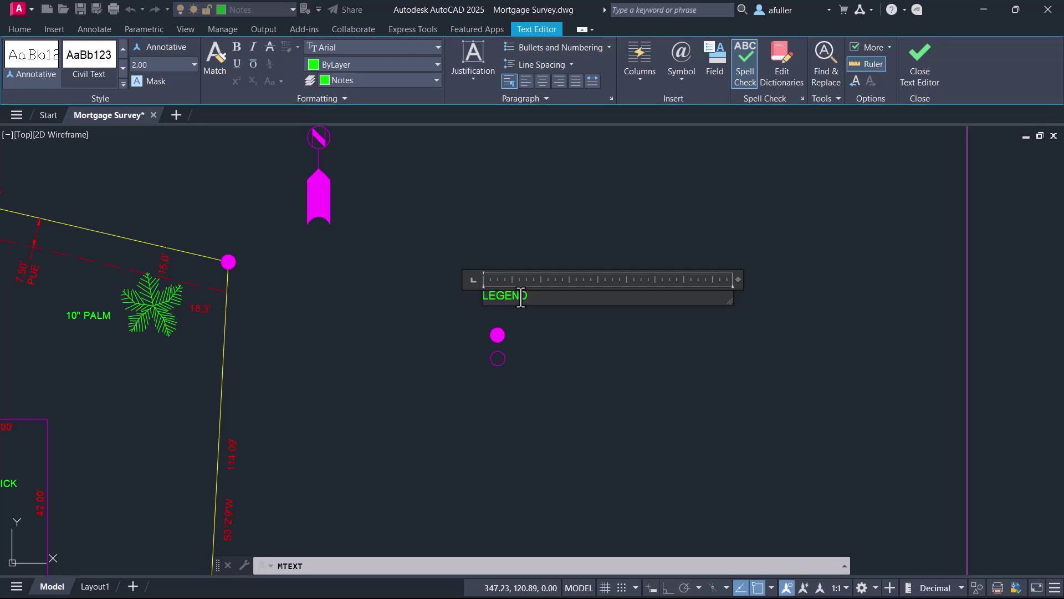
key("Return")
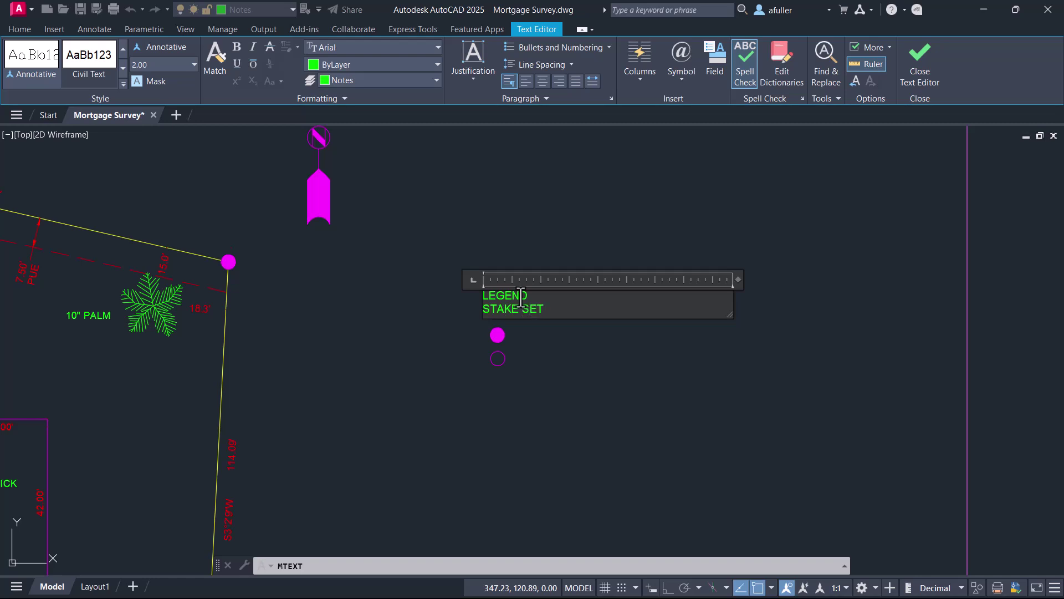
key("Return")
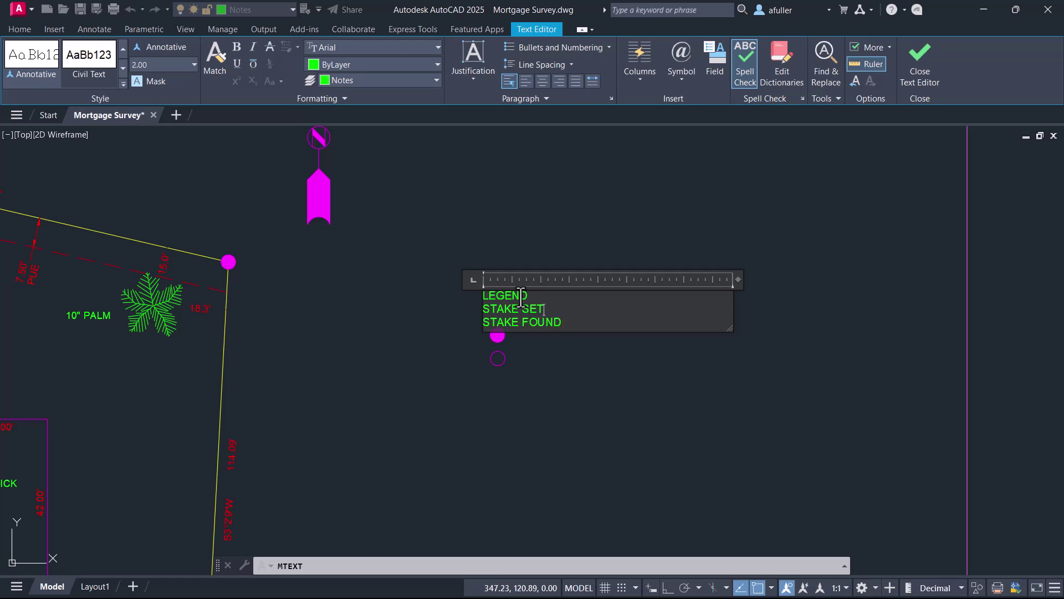
Step: Separate the three legend lines with blank lines, underline the LEGEND heading and finish the text
key("Return")
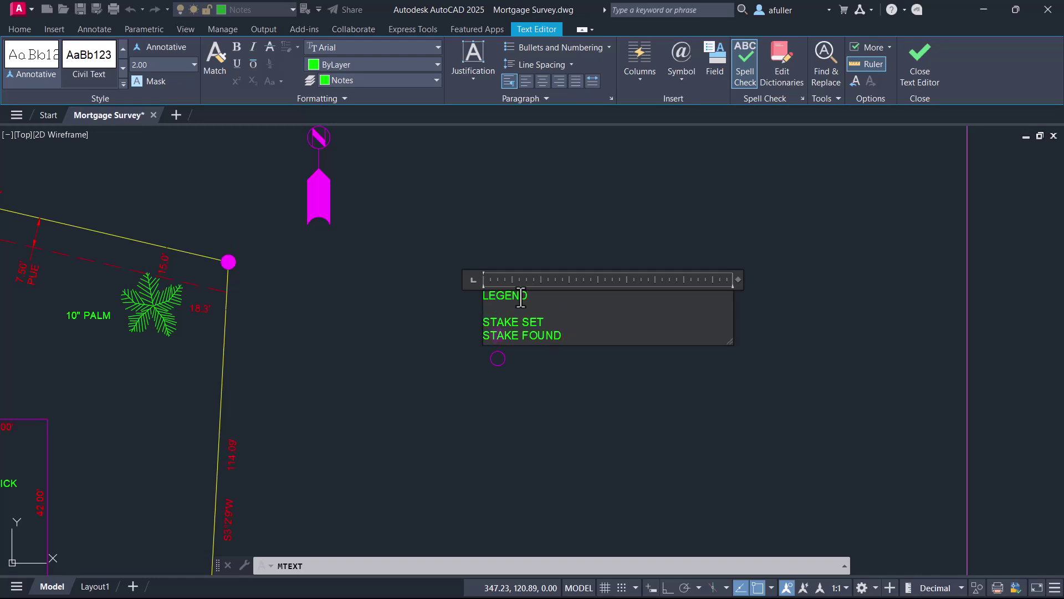
key("Return")
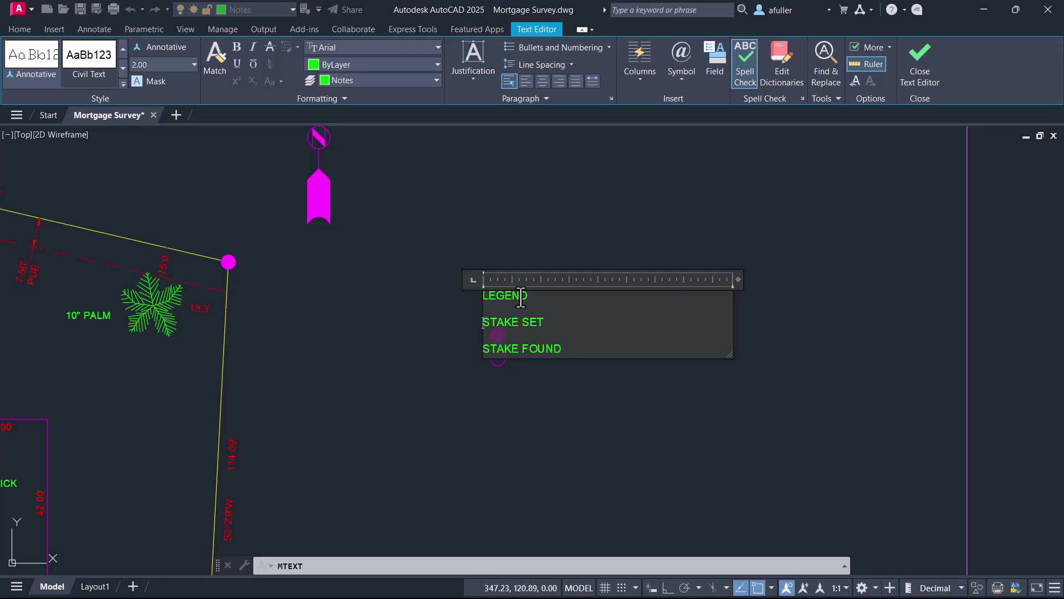
double_click(521, 297)
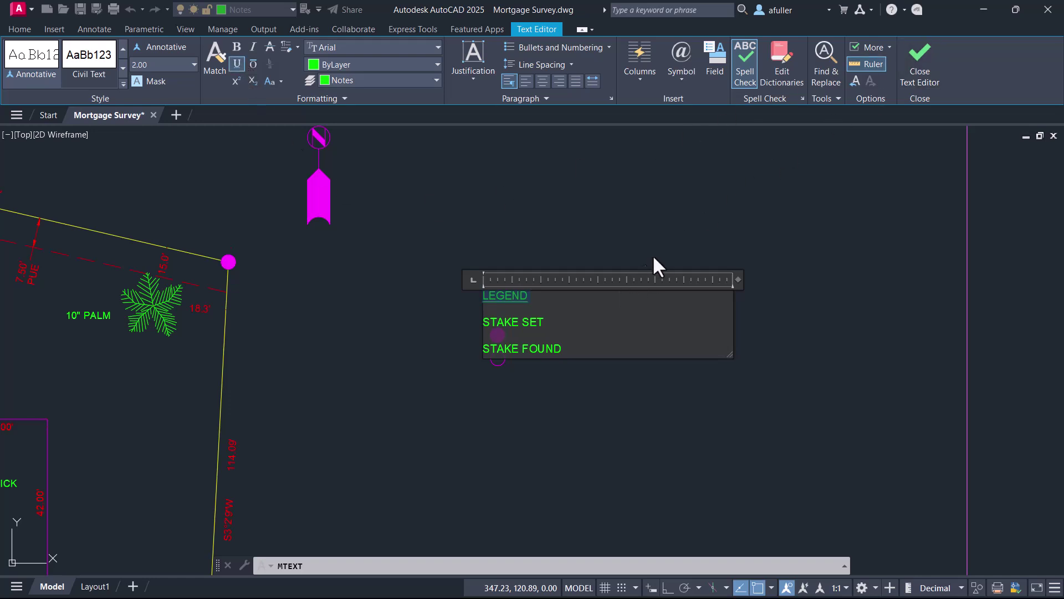
left_click(923, 69)
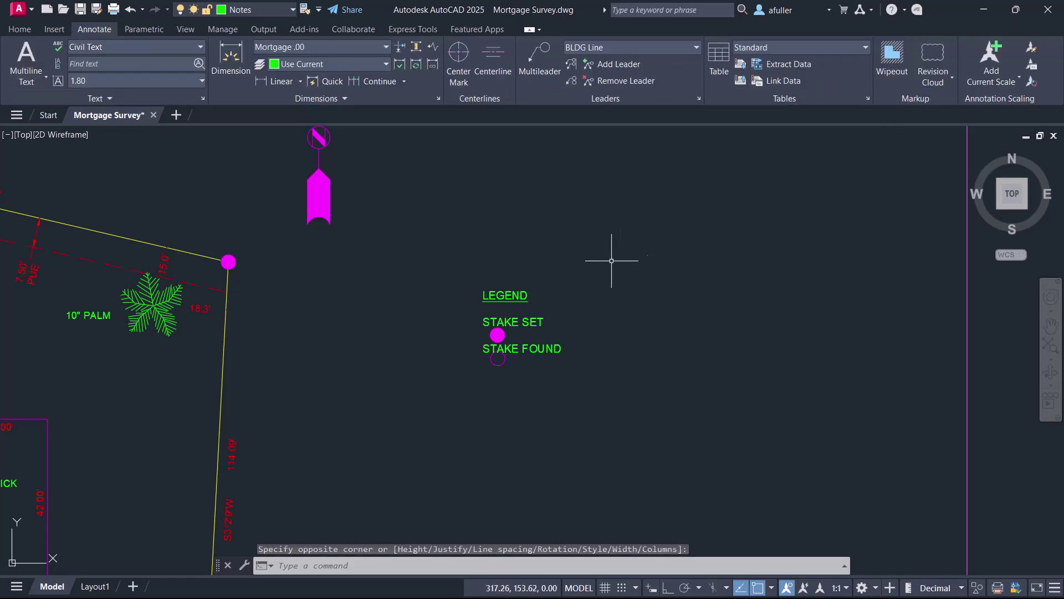
Step: Move the legend text level with the stake symbols and indent STAKE SET and STAKE FOUND by one tab each
left_click(531, 321)
left_click_drag(531, 321, 555, 337)
double_click(510, 339)
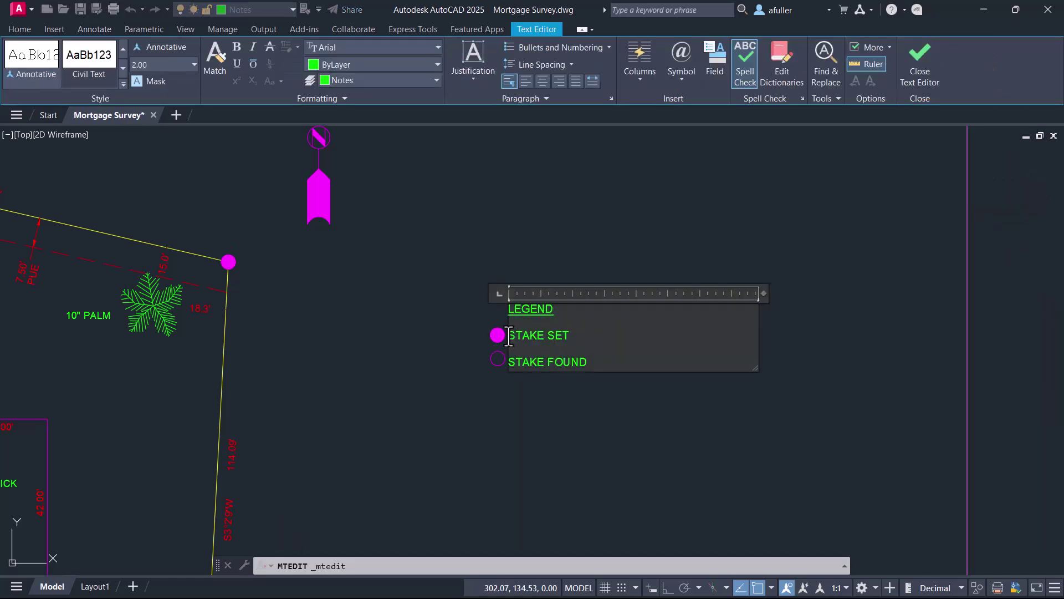
key("Tab")
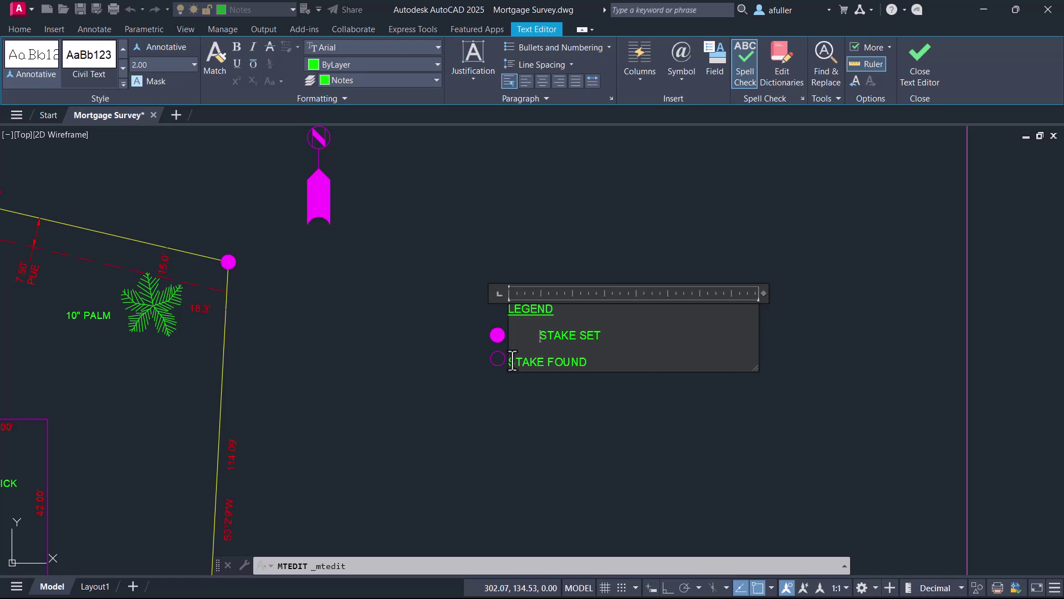
key("Tab")
left_click(528, 394)
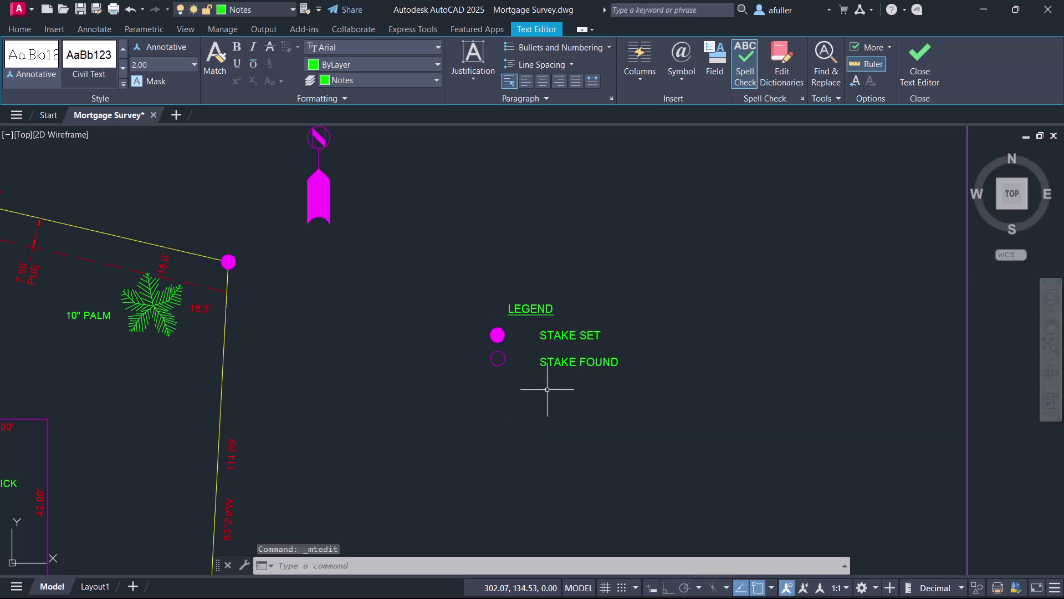
Step: Shift the legend text west so LEGEND sits above the stake symbols and the entries sit close beside them
left_click(573, 362)
left_click_drag(573, 361, 539, 365)
left_click(553, 361)
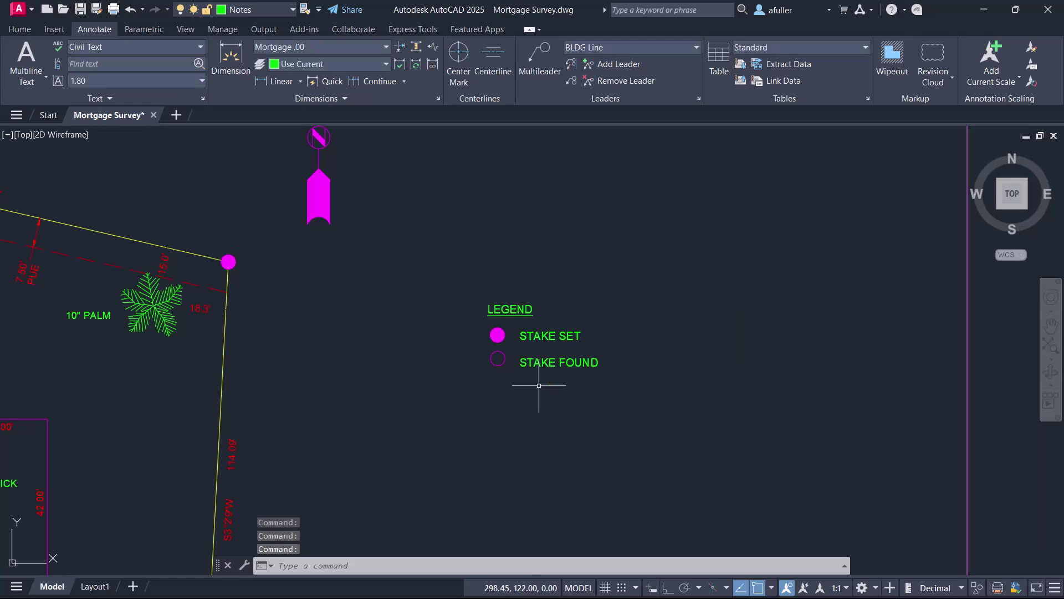
left_click(539, 386)
left_click(498, 411)
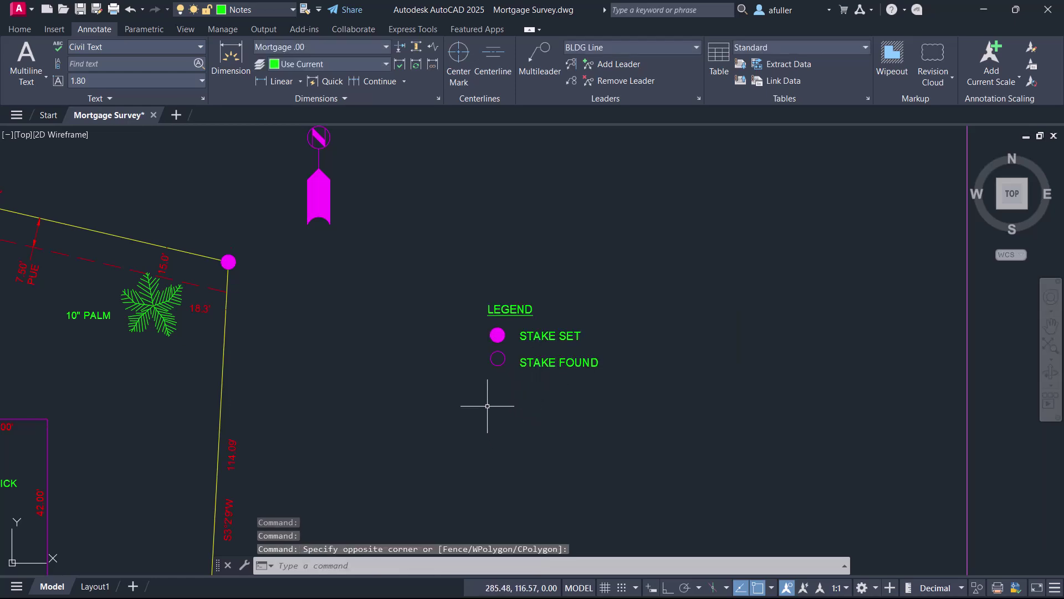
Step: Review the annotated survey, north arrow and legend within the magenta rectangle
scroll(438, 394, "down", 2)
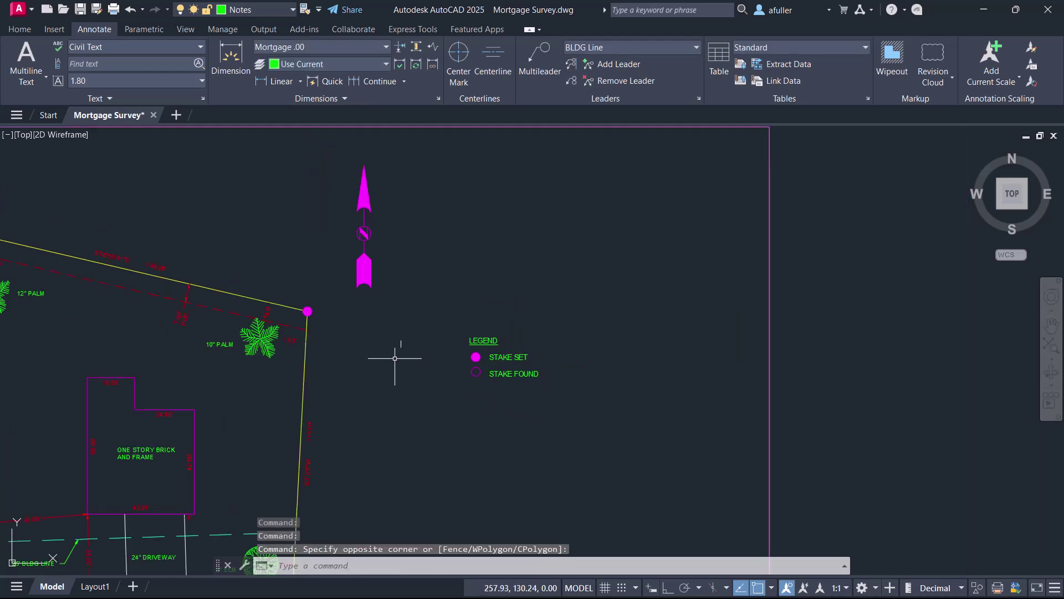
middle_click_drag(377, 378, 577, 332)
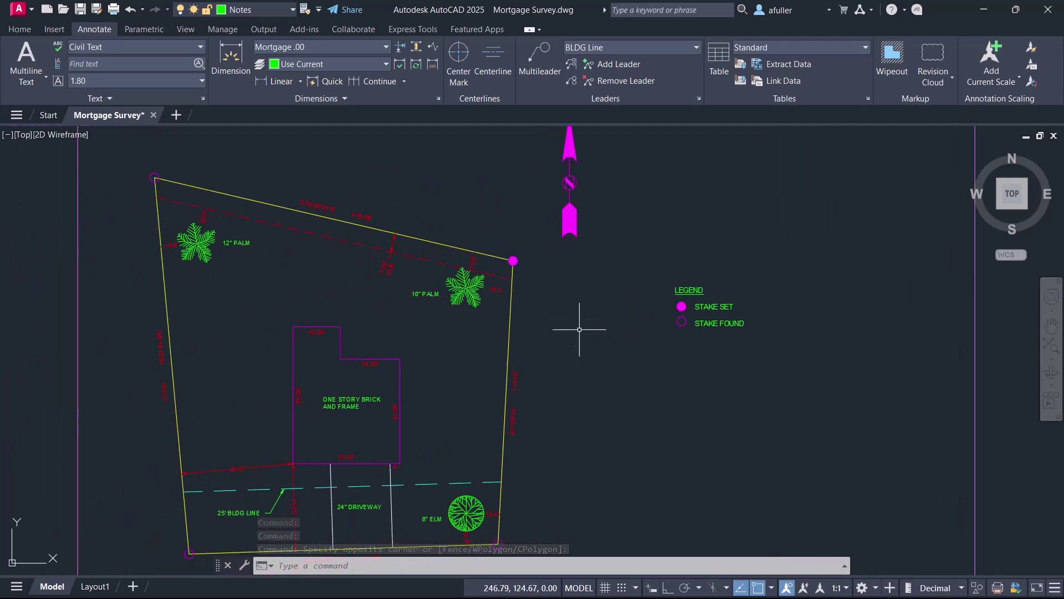
mouse_move(565, 376)
middle_mouse_down()
mouse_move(567, 299)
mouse_move(538, 360)
mouse_move(504, 379)
middle_mouse_up()
scroll(526, 370, "down", 4)
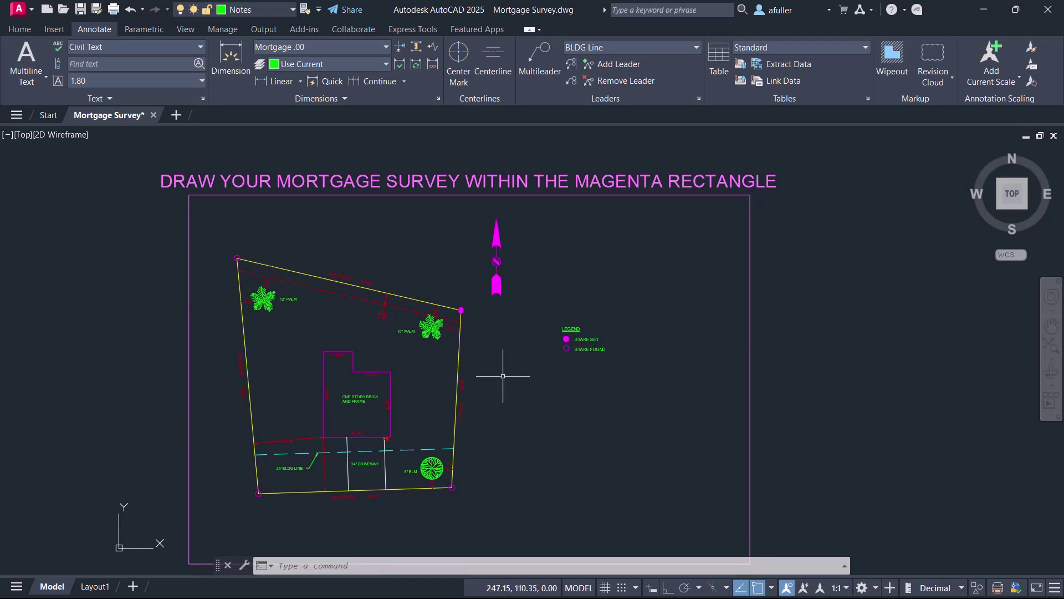
left_click(516, 293)
left_click(476, 244)
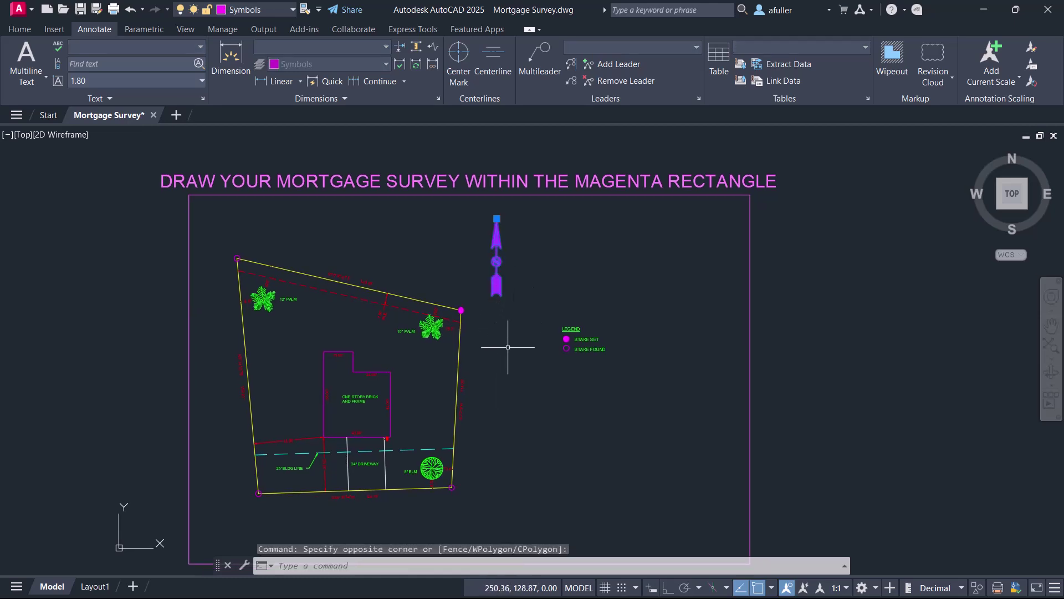
key("Escape")
key("Escape")
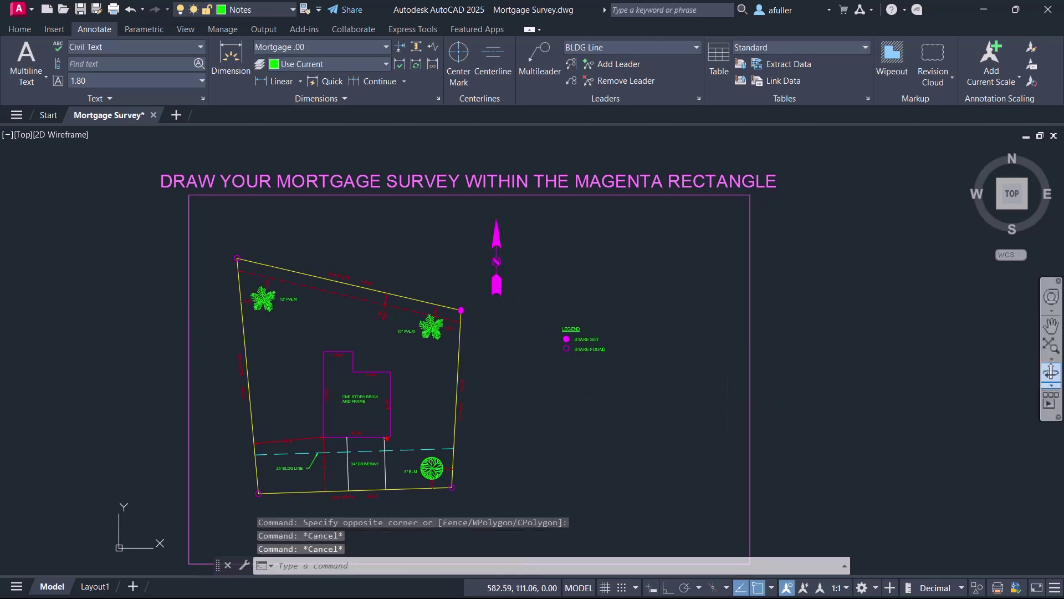
middle_click_drag(582, 427, 564, 390)
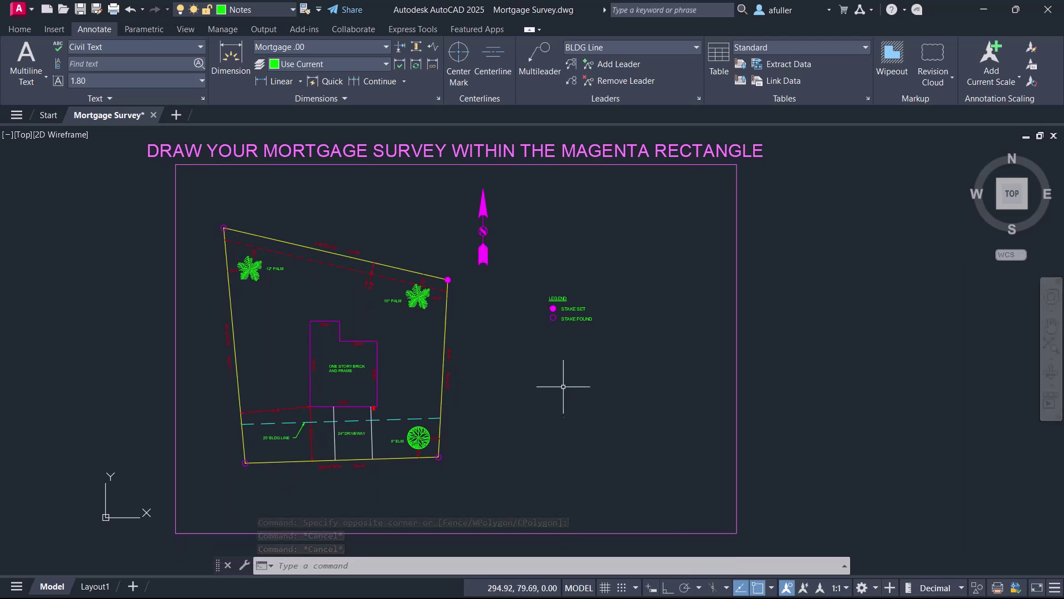